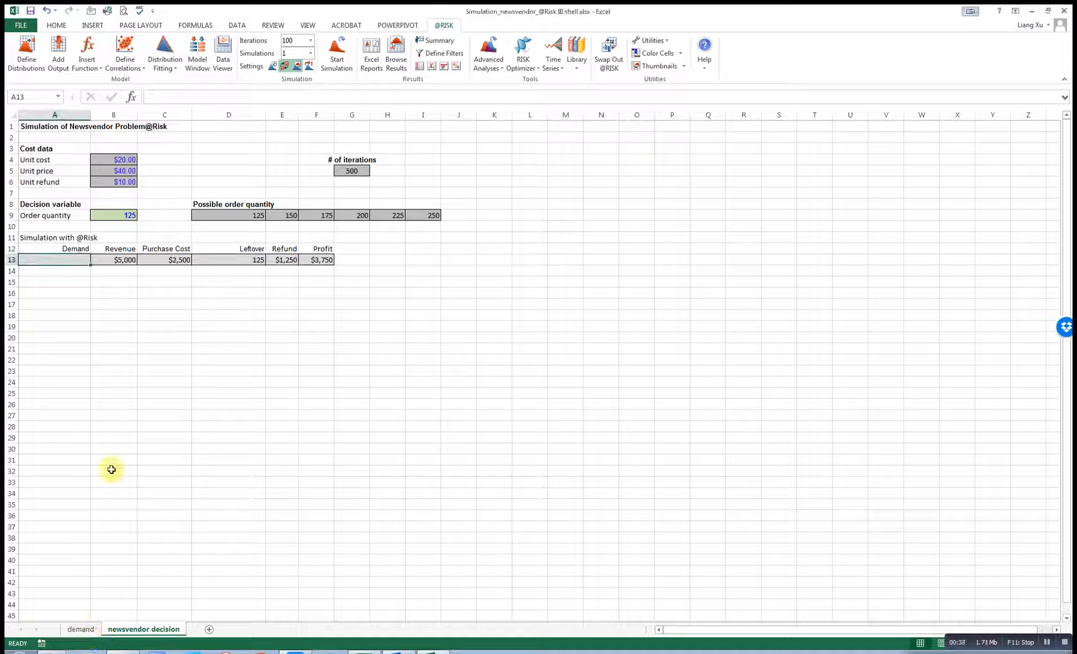
Switch to the demand sheet holding the historical demand values.
{"action": "left_click", "coordinate": [83, 629]}
Return to the top of the demand sheet and select the first demand value in A2.
{"action": "scroll", "coordinate": [79, 495], "scroll_direction": "up", "scroll_amount": 20}
{"action": "scroll", "coordinate": [83, 280], "scroll_direction": "up", "scroll_amount": 20}
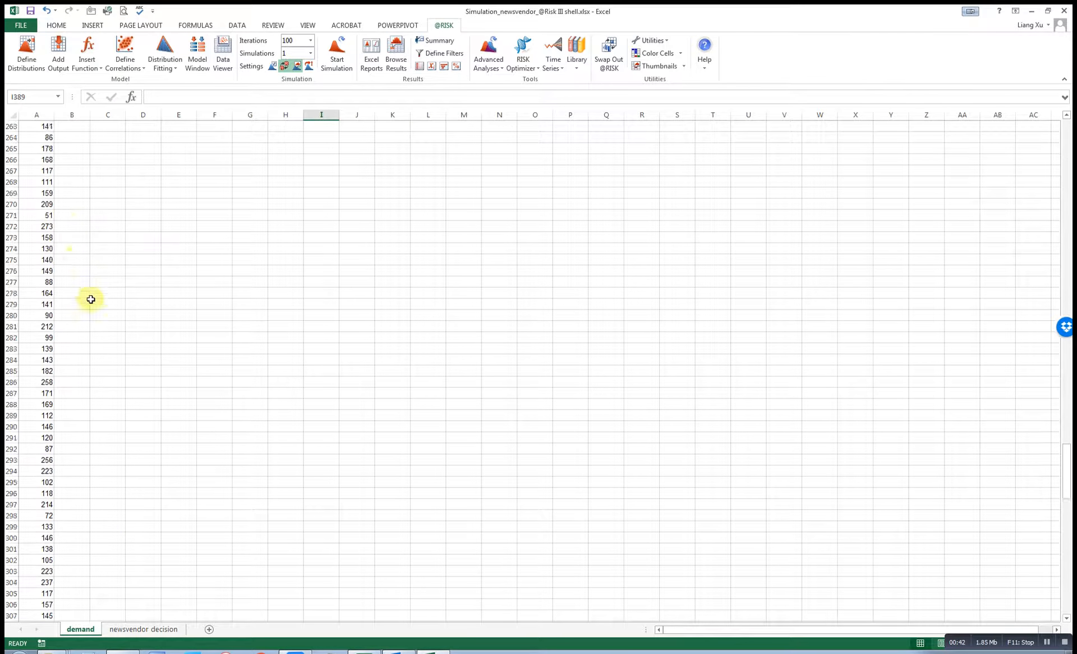
{"action": "left_click_drag", "start_coordinate": [1070, 440], "coordinate": [1065, 141]}
{"action": "left_click", "coordinate": [41, 137]}
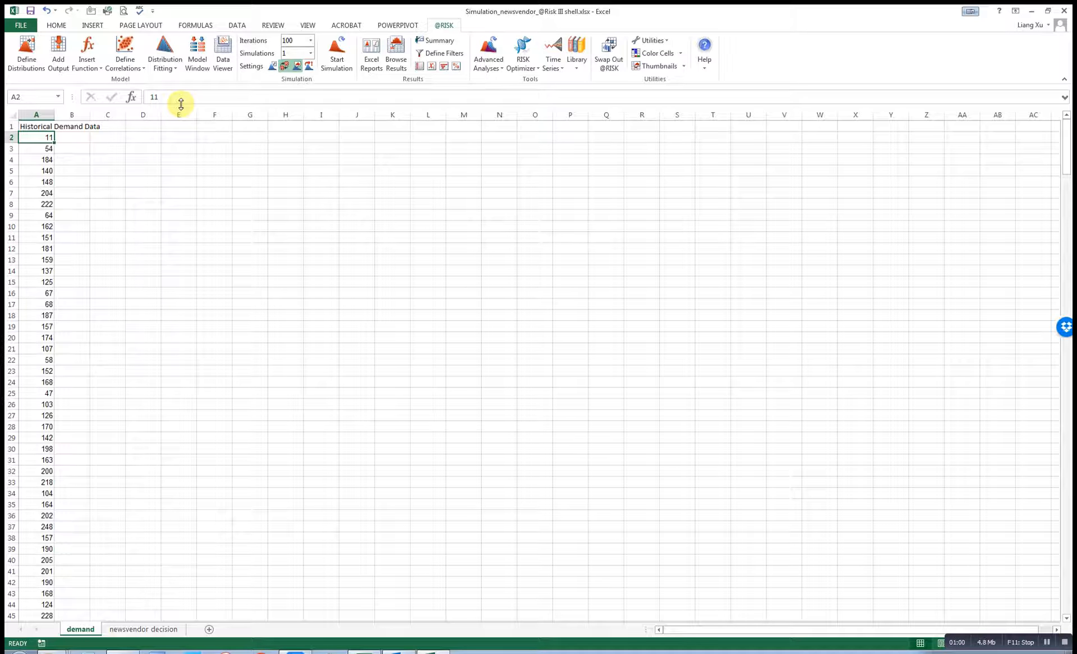
Fit distributions using the existing Historical Demand Data definition over range A2:A400.
{"action": "left_click", "coordinate": [176, 70]}
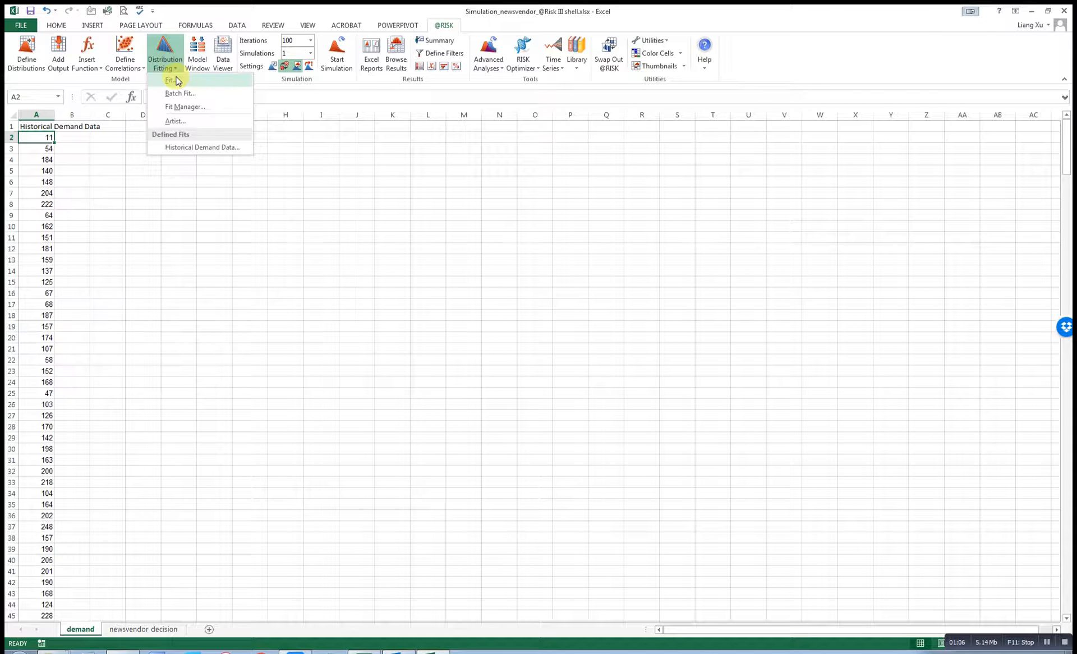
{"action": "left_click", "coordinate": [178, 81]}
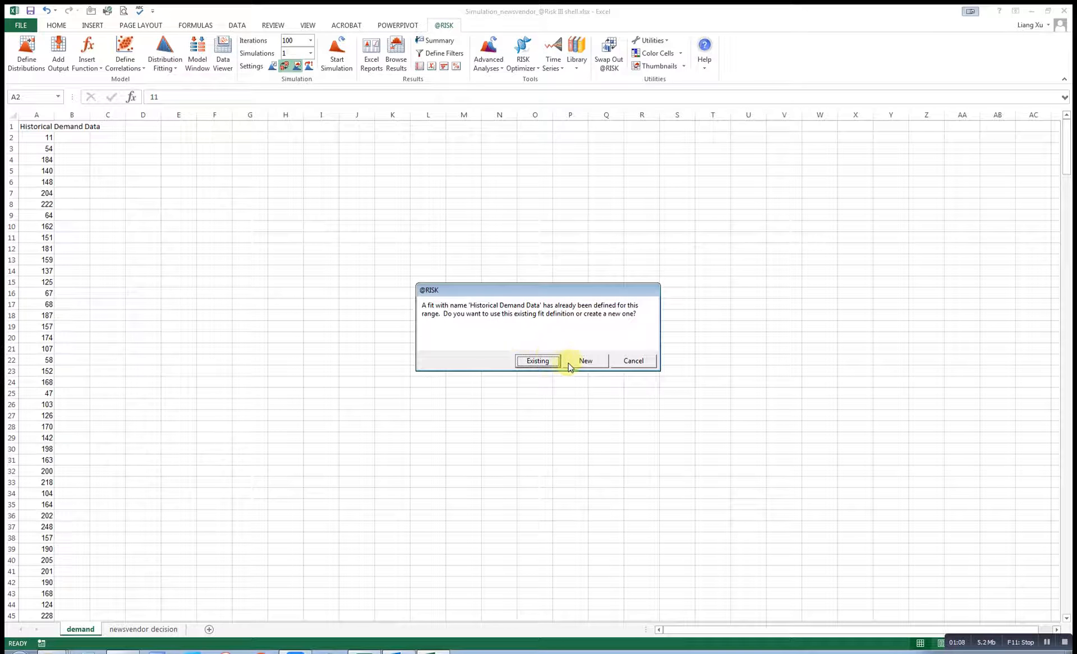
{"action": "left_click", "coordinate": [533, 362]}
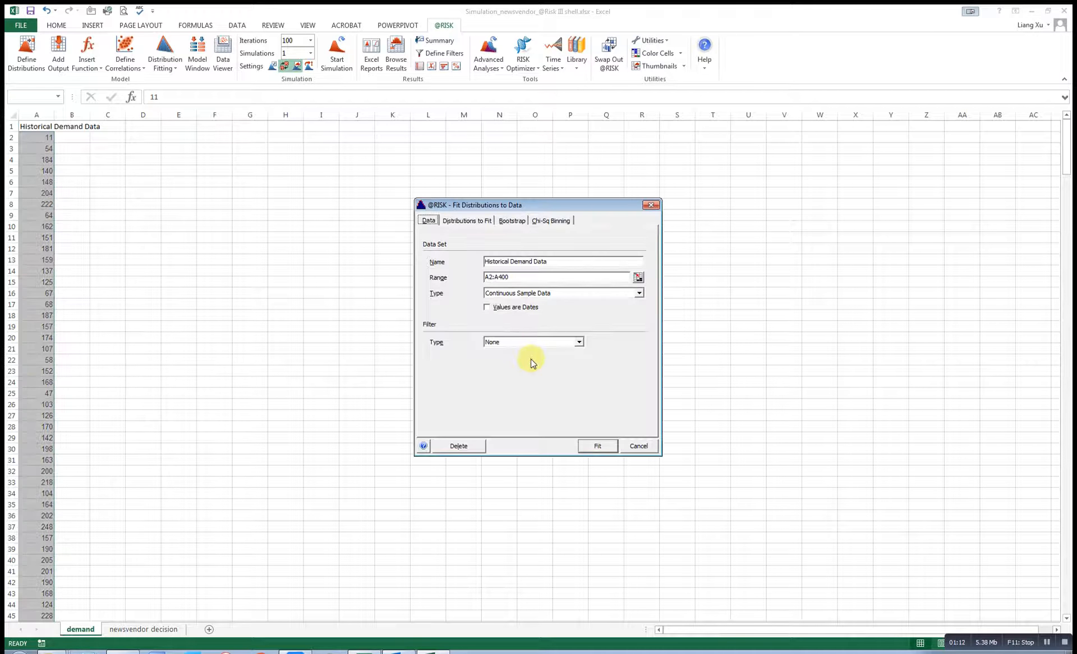
{"action": "left_click", "coordinate": [497, 277]}
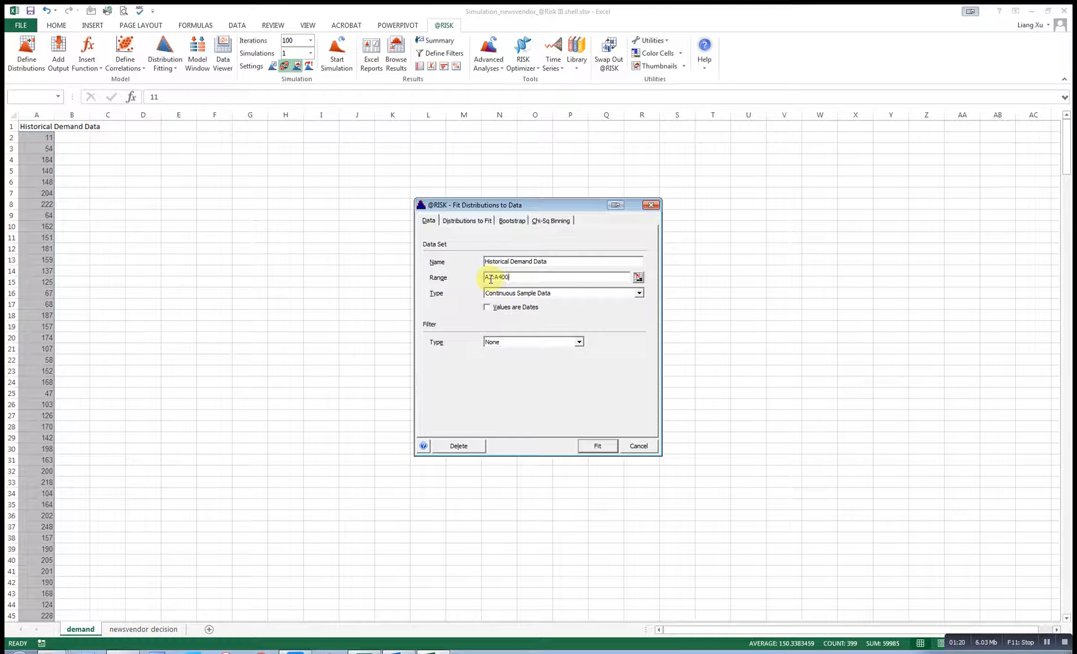
{"action": "left_click", "coordinate": [515, 276]}
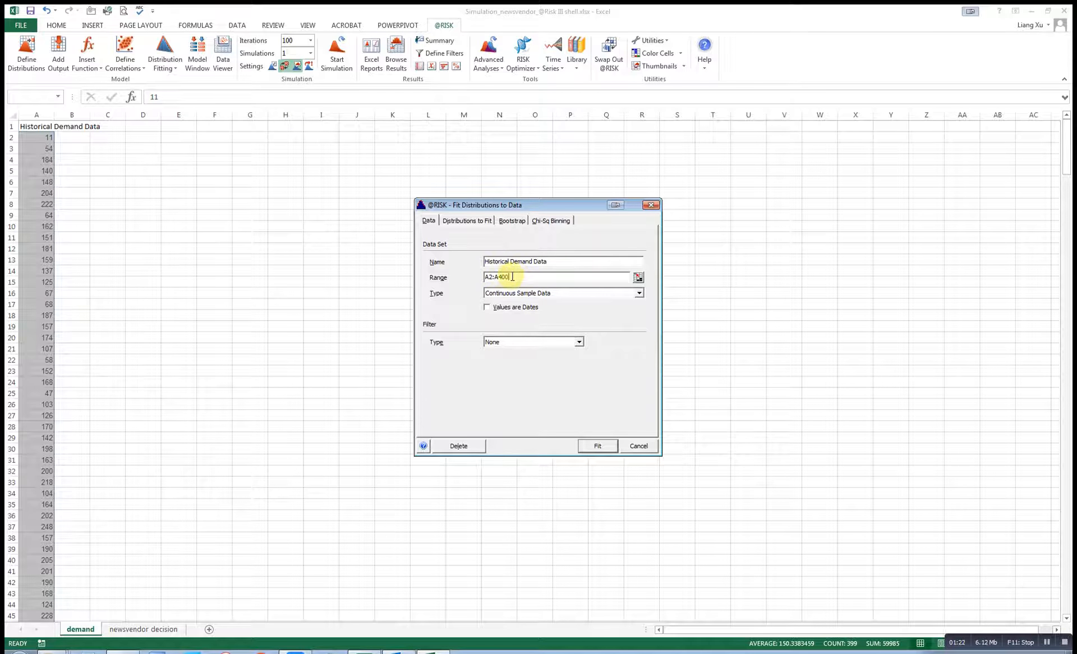
{"action": "left_click_drag", "start_coordinate": [507, 277], "coordinate": [479, 278]}
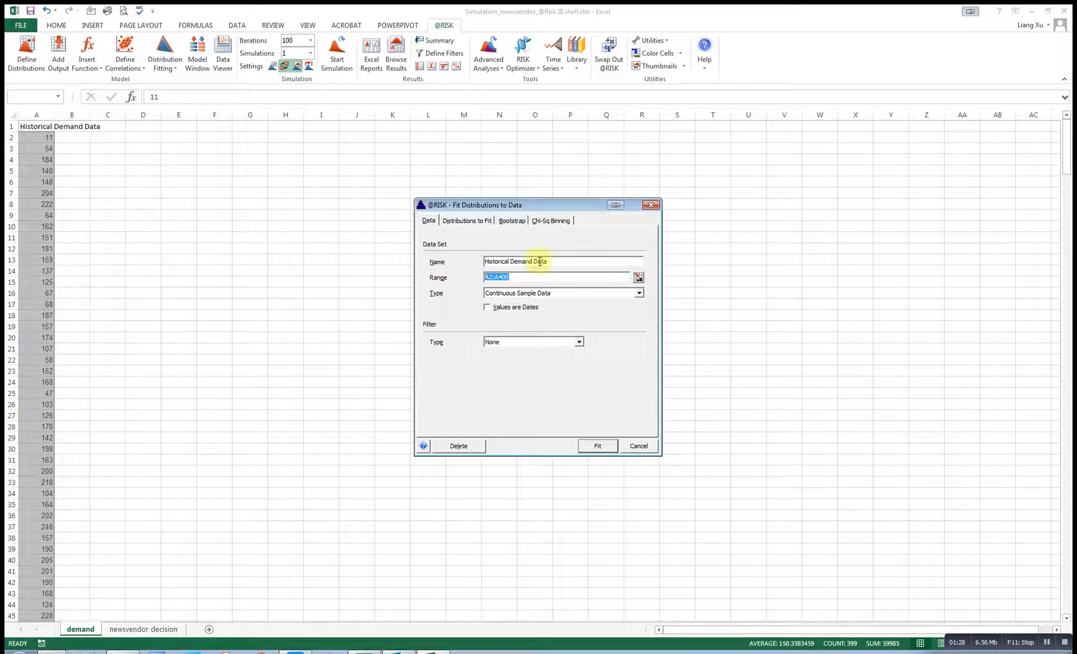
{"action": "left_click", "coordinate": [600, 446]}
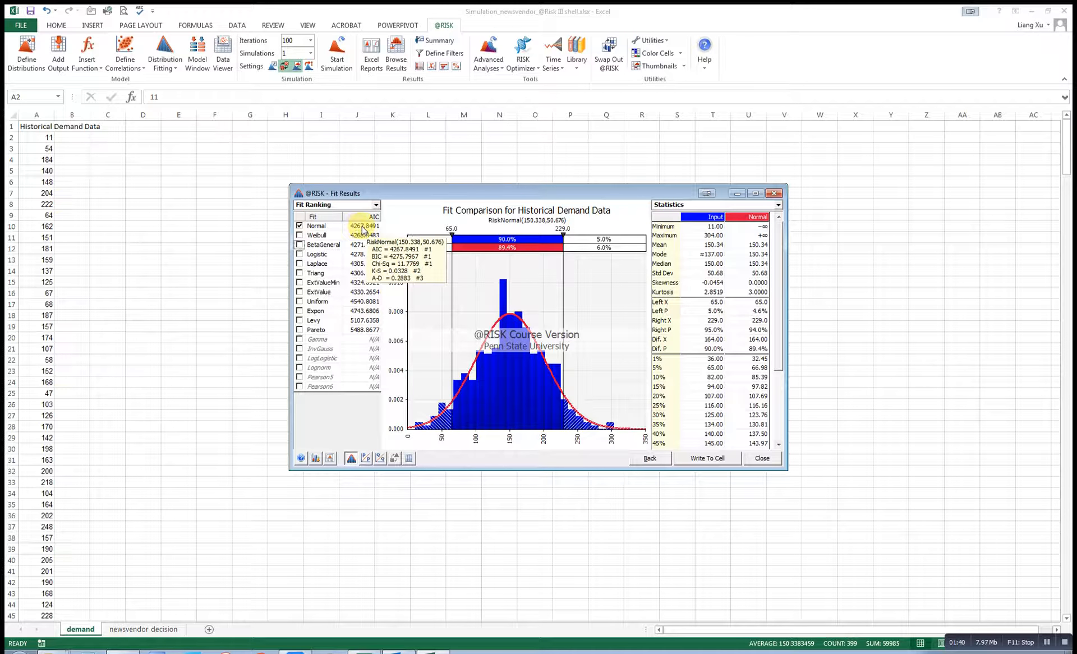
Compare the Weibull, BetaGeneral and Triang fits, then leave only Normal(150.338, 50.676) overlaid.
{"action": "left_click", "coordinate": [299, 236]}
{"action": "left_click", "coordinate": [299, 245]}
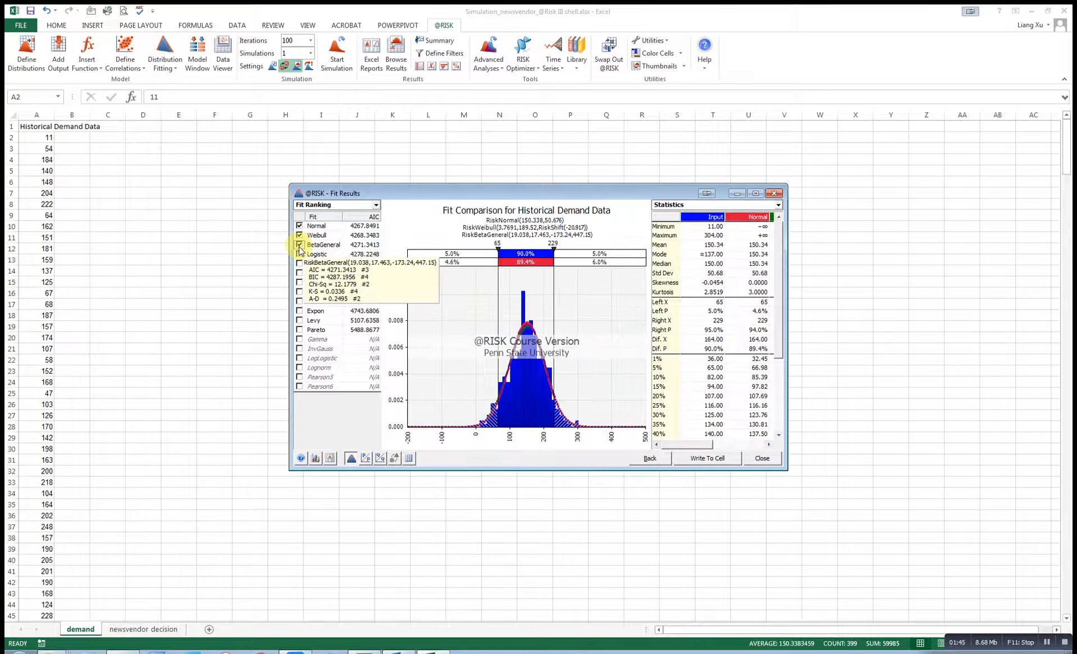
{"action": "left_click", "coordinate": [300, 235]}
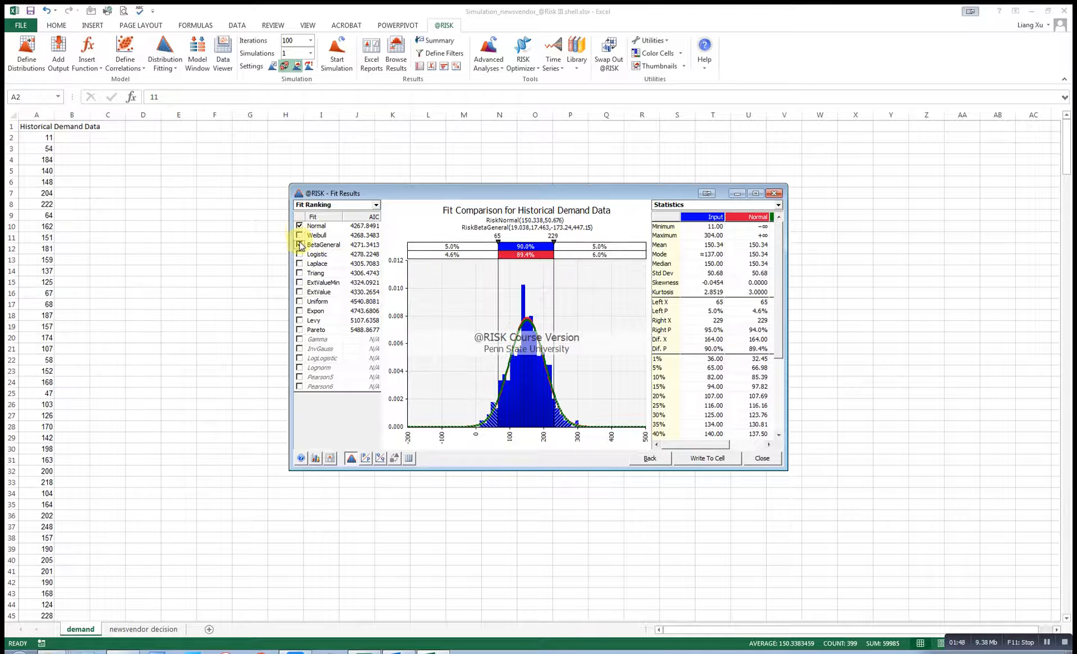
{"action": "left_click", "coordinate": [300, 245]}
{"action": "left_click", "coordinate": [300, 273]}
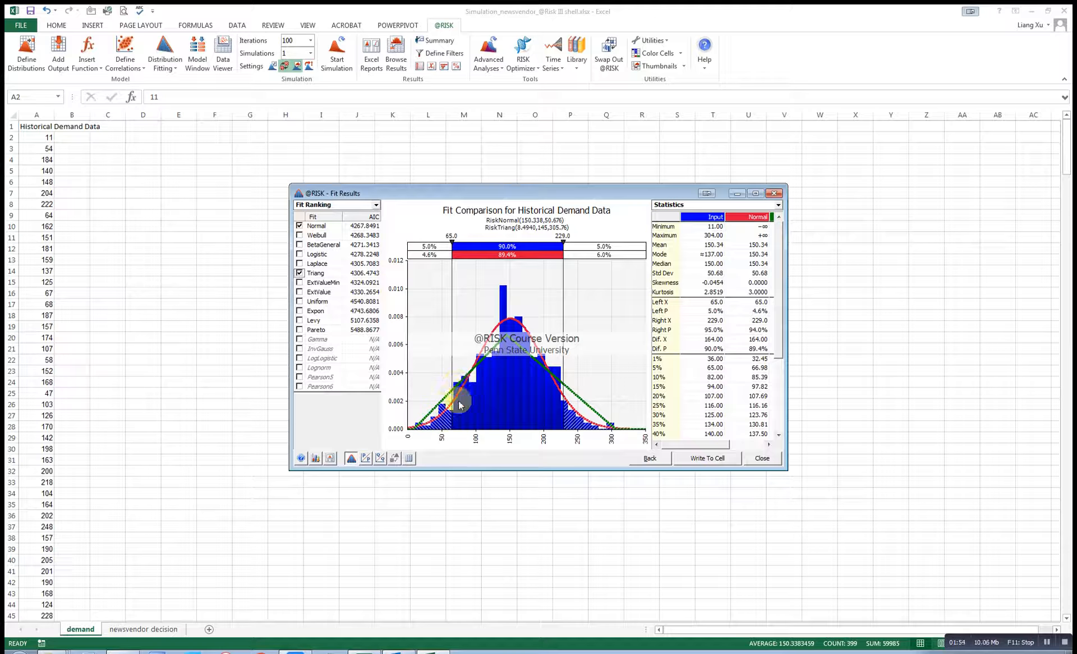
{"action": "left_click", "coordinate": [299, 273]}
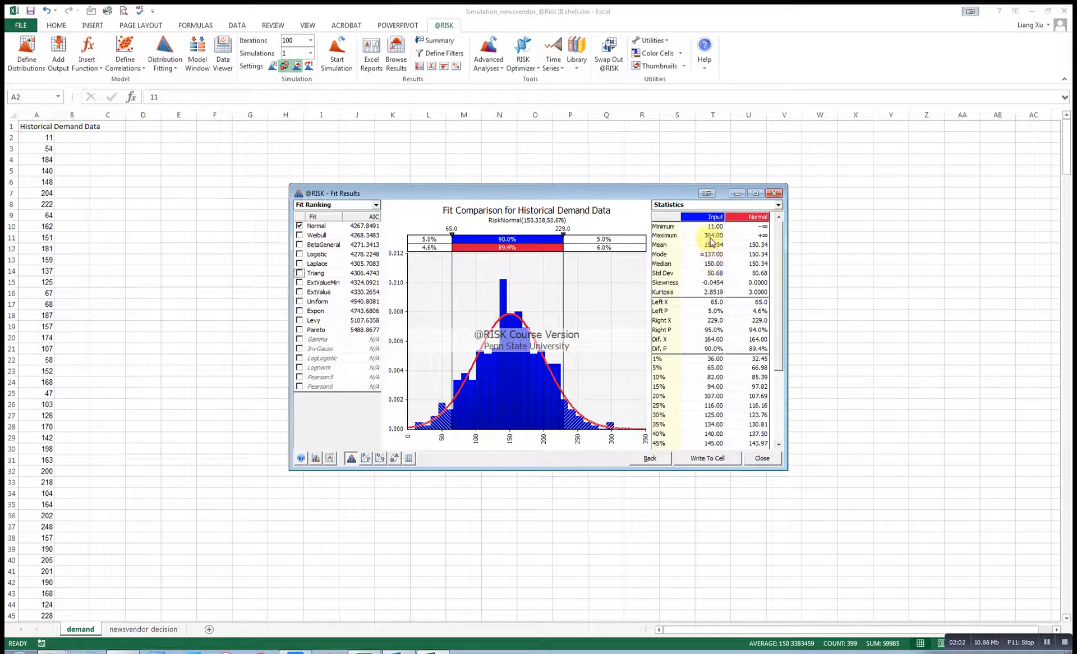
Write the fitted RiskNormal(150.338, 50.676) distribution into Demand cell A13 on the newsvendor sheet.
{"action": "left_click", "coordinate": [720, 463]}
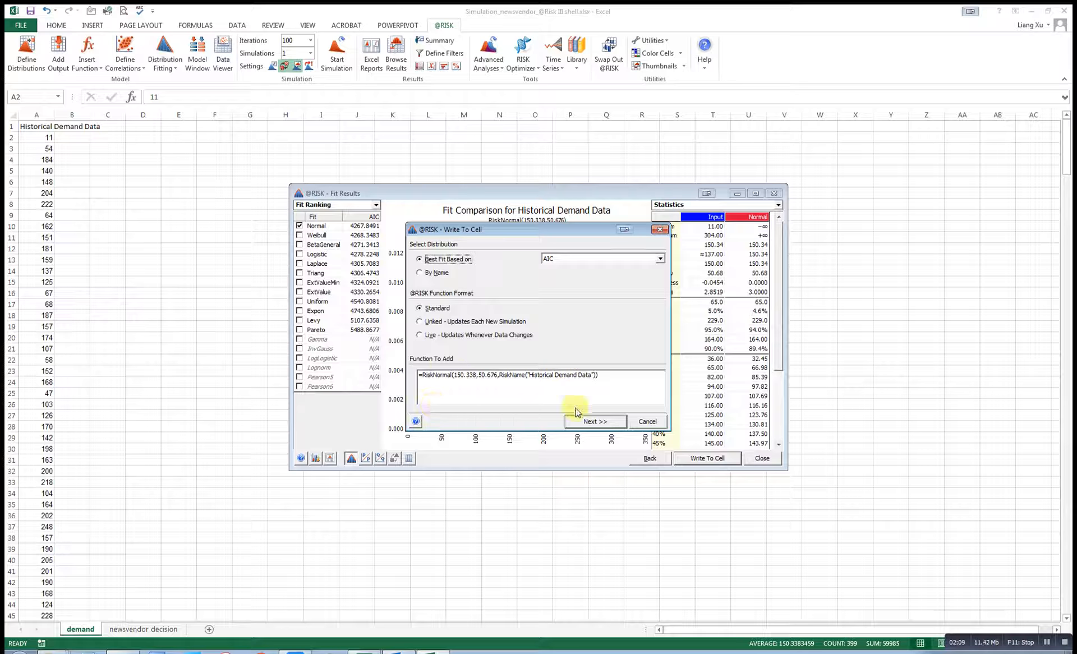
{"action": "left_click", "coordinate": [596, 424]}
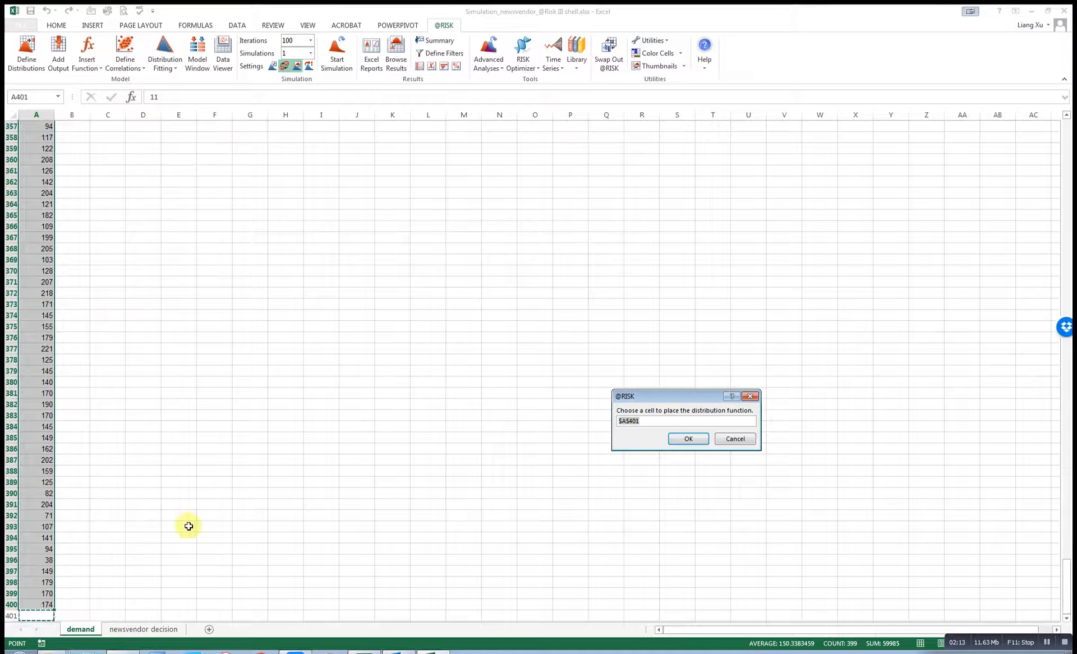
{"action": "left_click", "coordinate": [128, 631]}
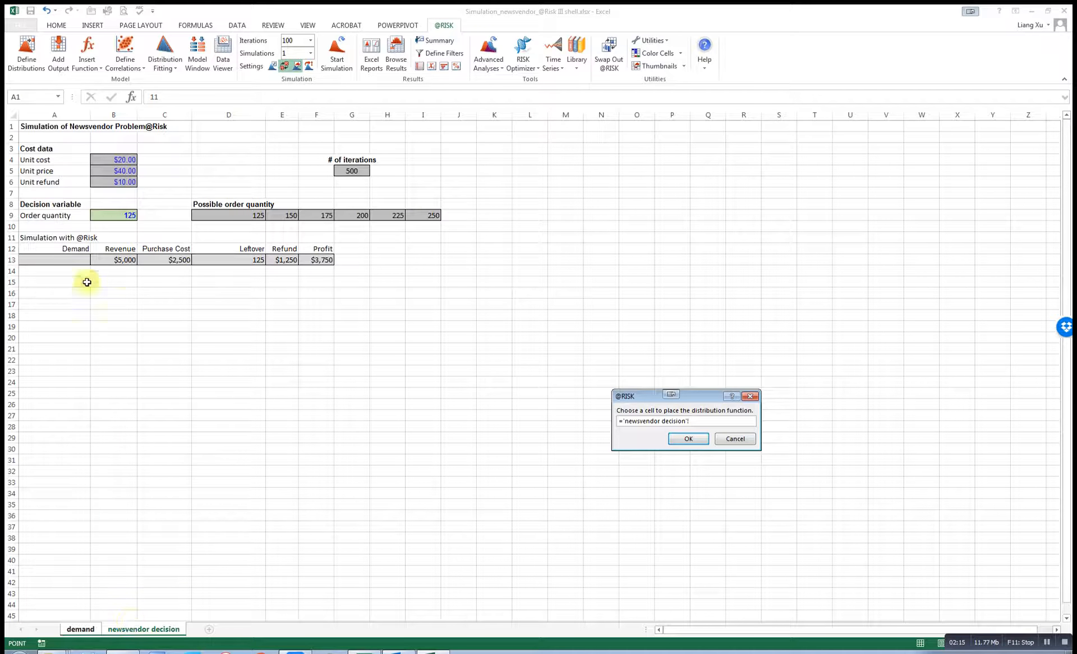
{"action": "left_click", "coordinate": [70, 260]}
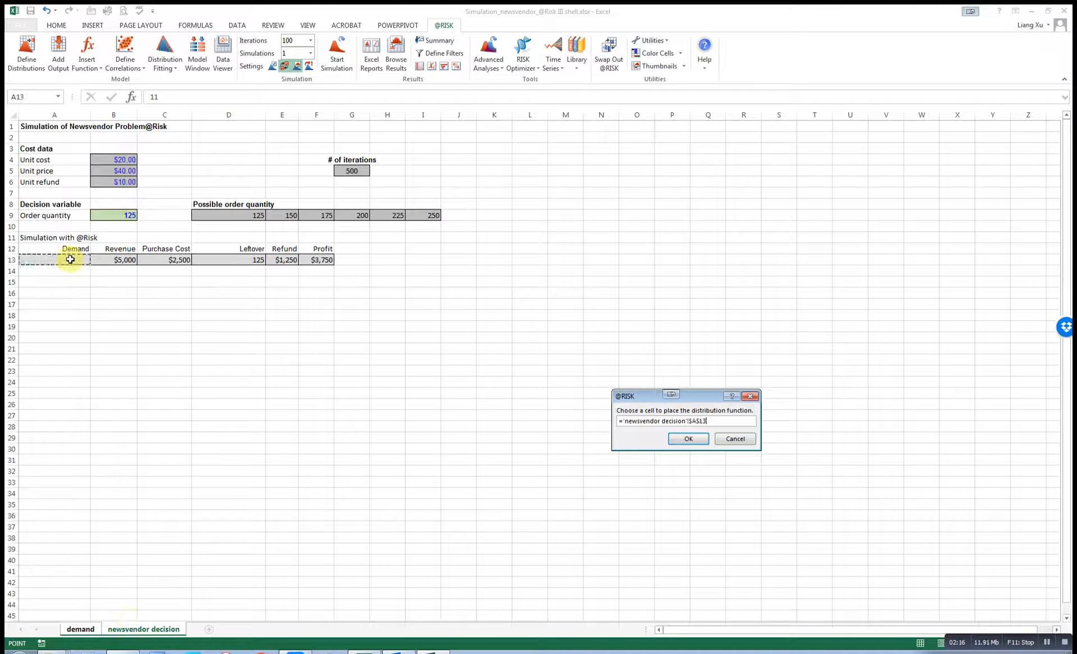
{"action": "left_click", "coordinate": [688, 439]}
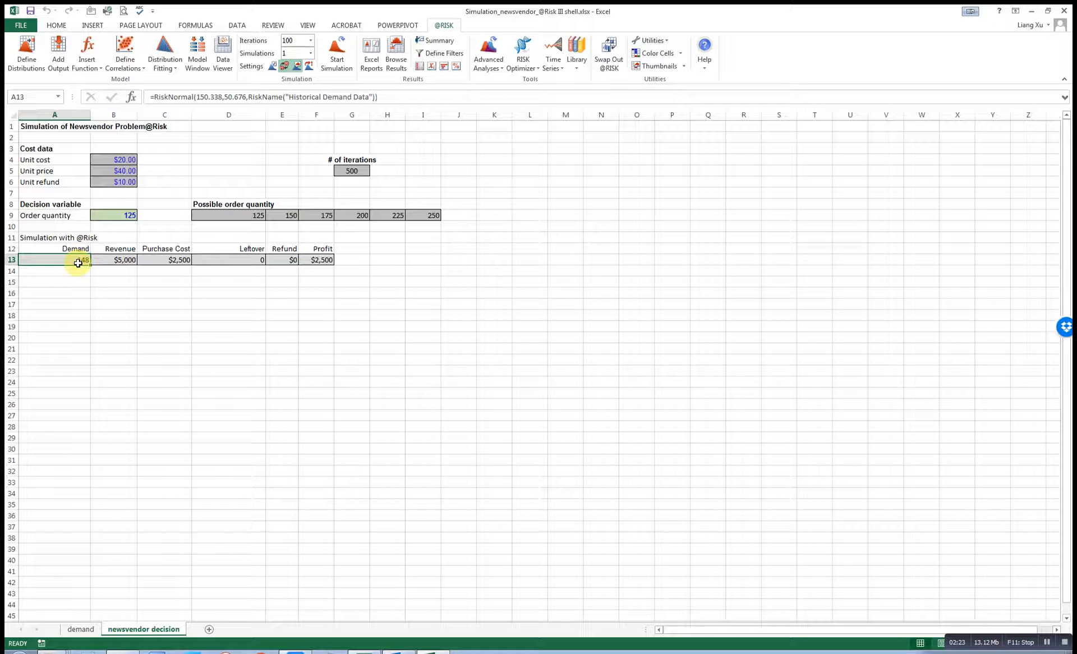
Review A13's RiskNormal formula, then recalculate with F9 to draw a new demand value.
{"action": "left_click", "coordinate": [153, 97]}
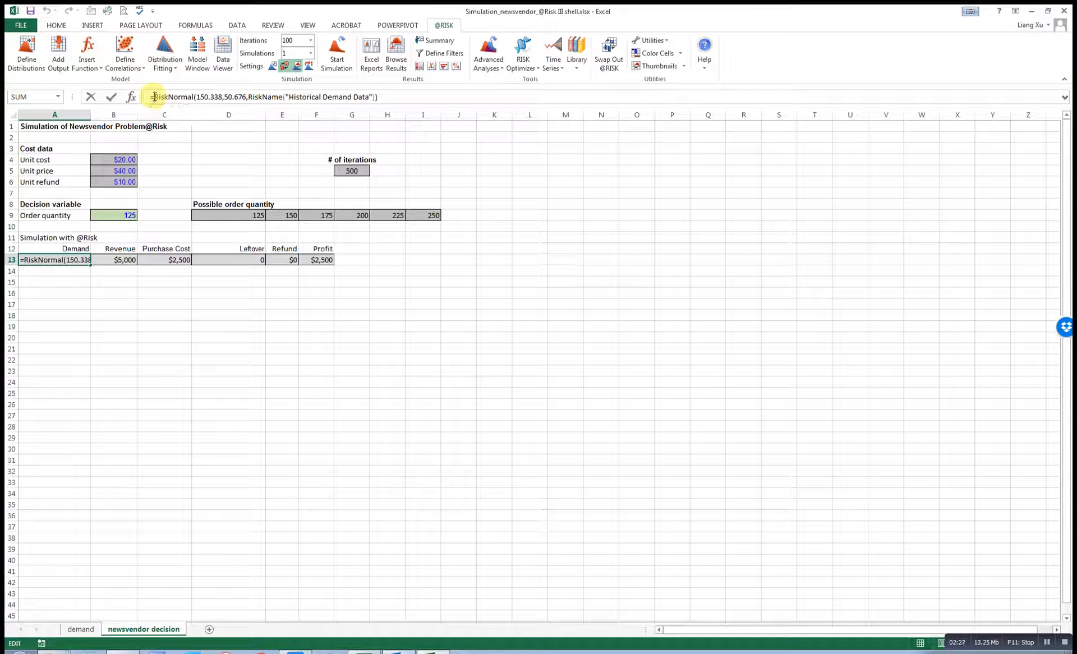
{"action": "left_click_drag", "start_coordinate": [154, 97], "coordinate": [389, 96]}
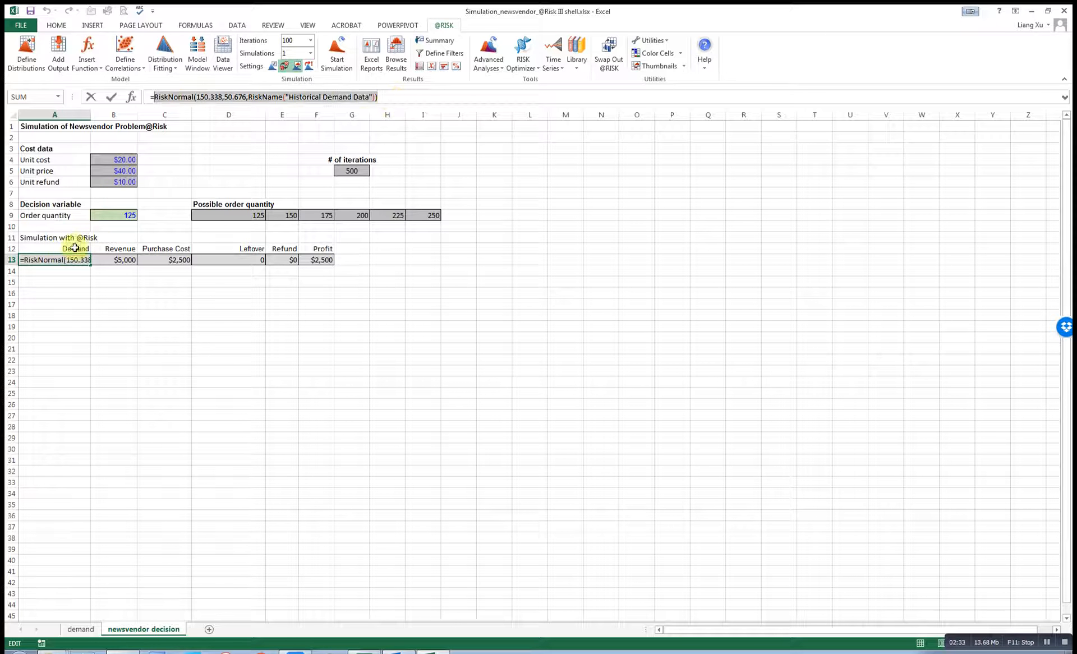
{"action": "key", "text": "Return"}
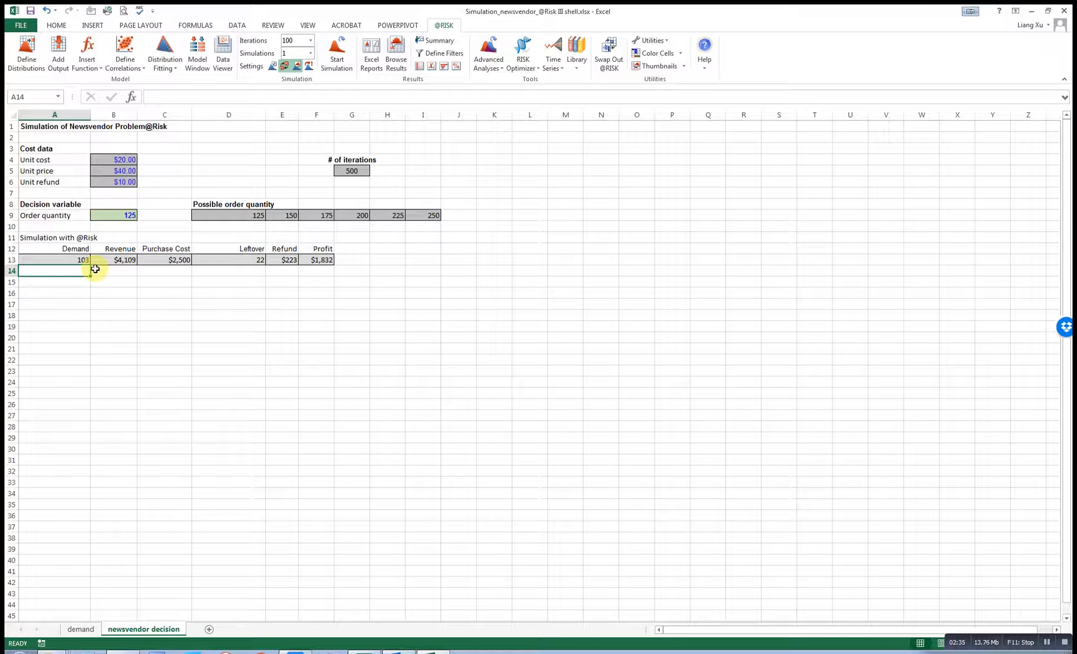
{"action": "key", "text": "F9"}
{"action": "key", "text": "F9"}
{"action": "key", "text": "F9"}
{"action": "key", "text": "F9"}
{"action": "left_click", "coordinate": [79, 259]}
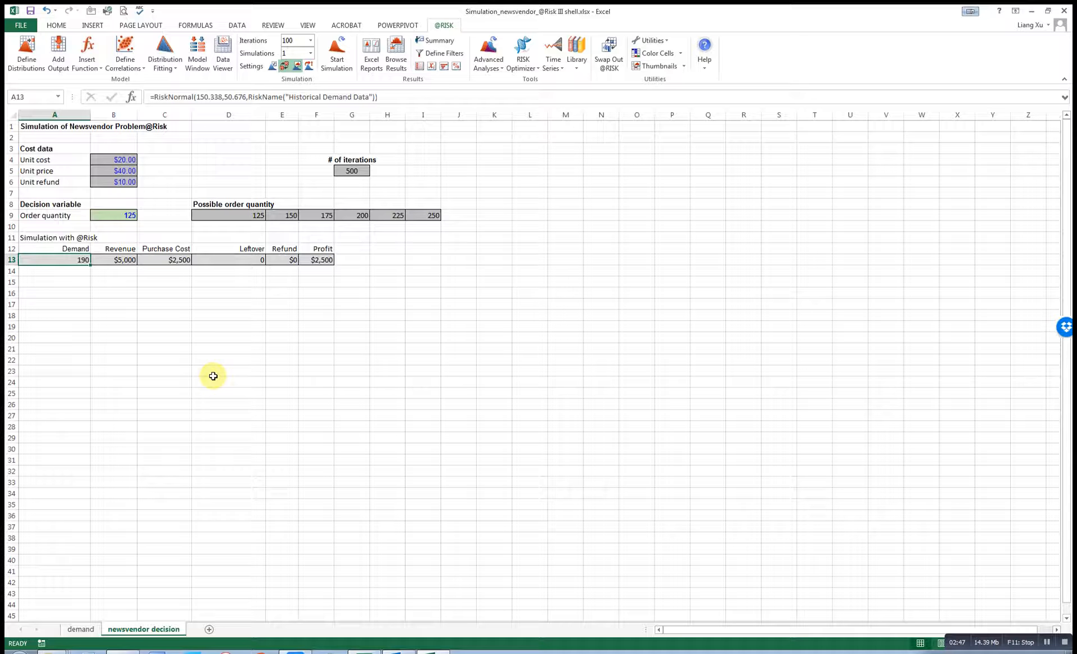
{"action": "left_click", "coordinate": [119, 217]}
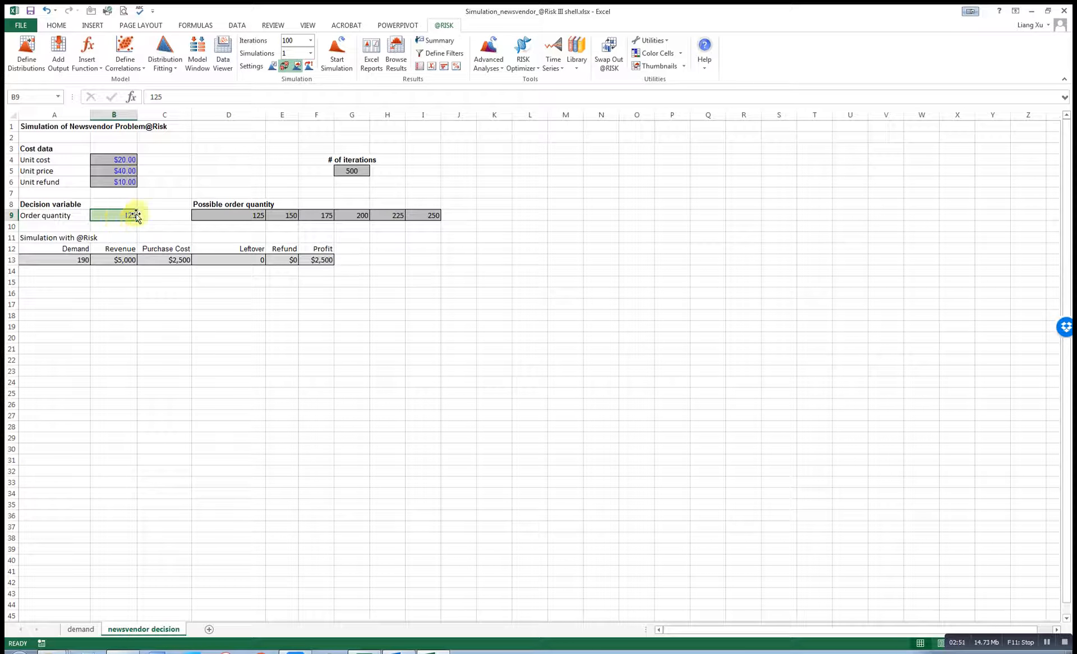
{"action": "left_click", "coordinate": [314, 261]}
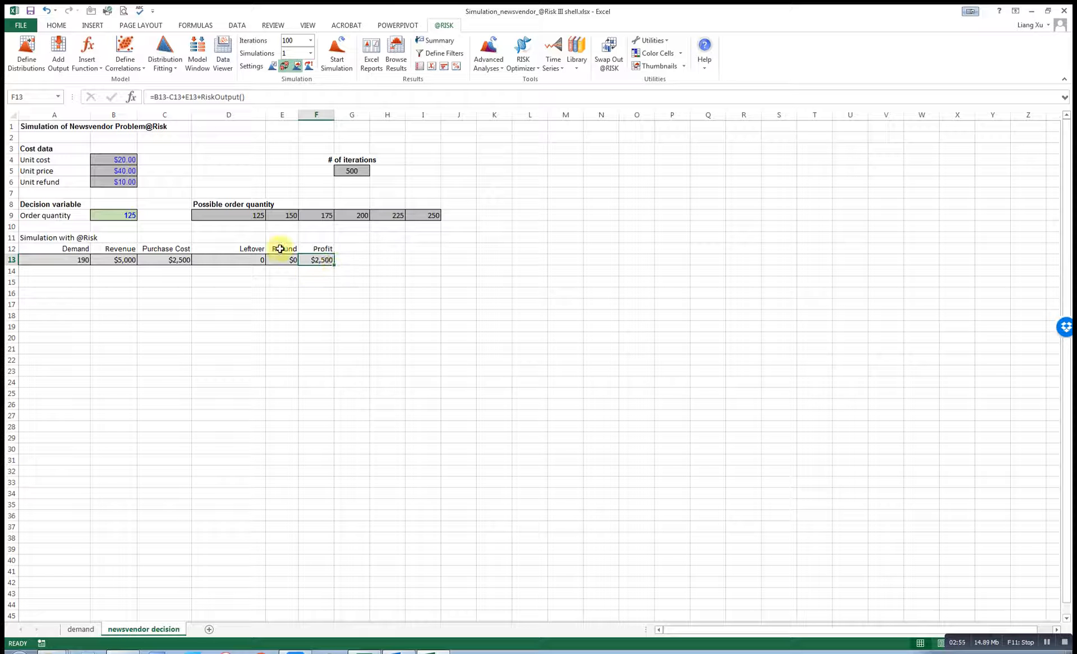
{"action": "left_click", "coordinate": [120, 216]}
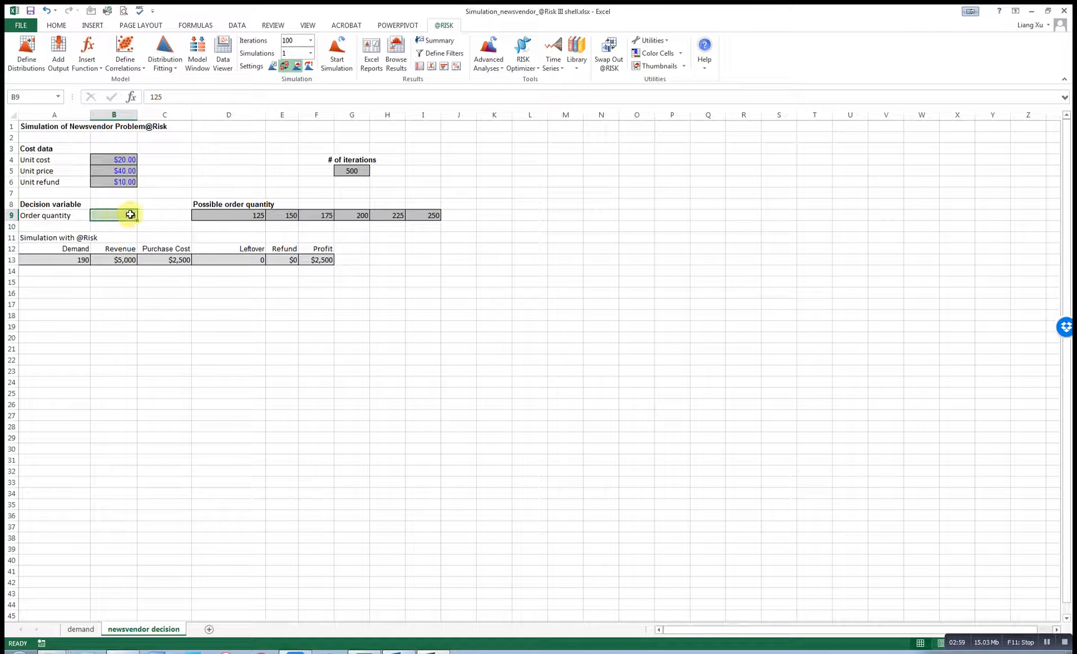
{"action": "left_click_drag", "start_coordinate": [212, 215], "coordinate": [426, 216]}
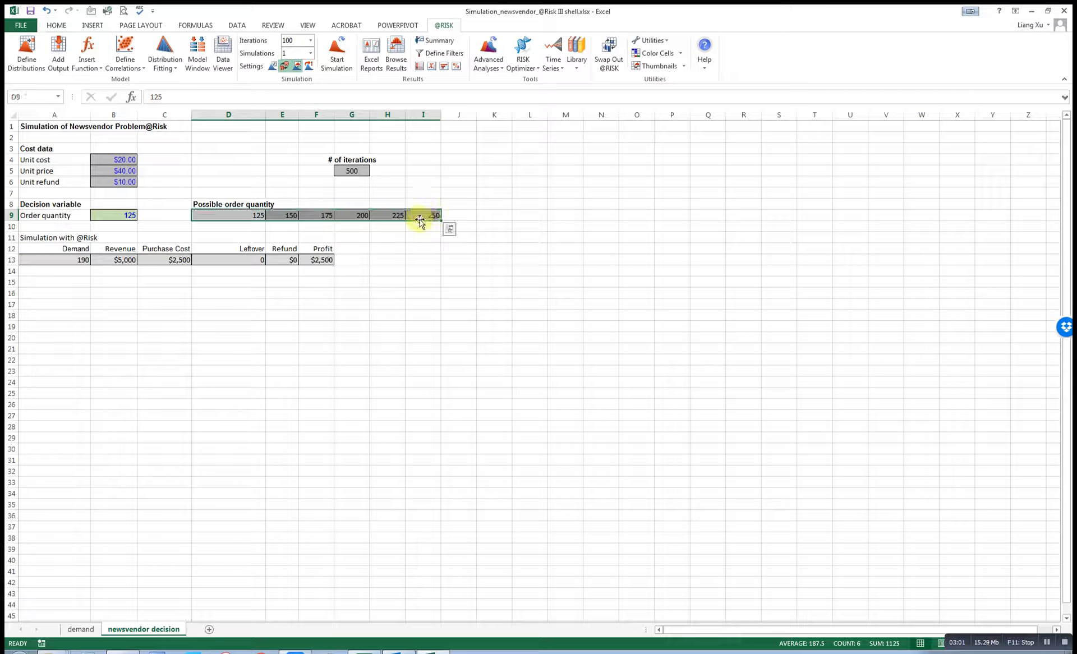
{"action": "left_click", "coordinate": [119, 216]}
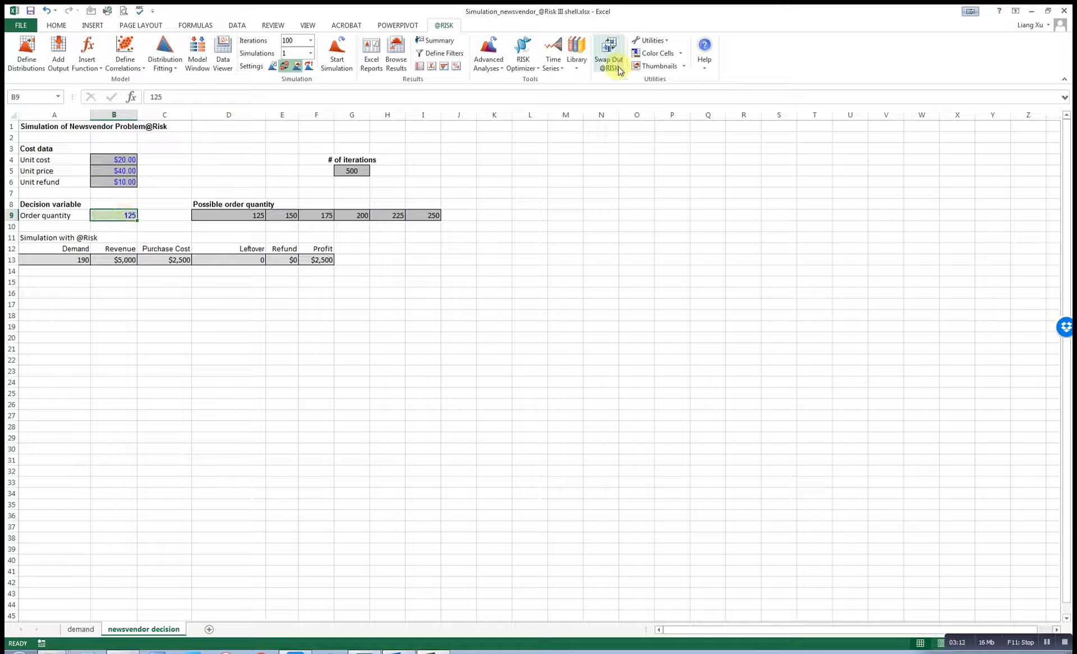
Define the RISKOptimizer model goal as maximizing profit cell F13.
{"action": "left_click", "coordinate": [537, 70]}
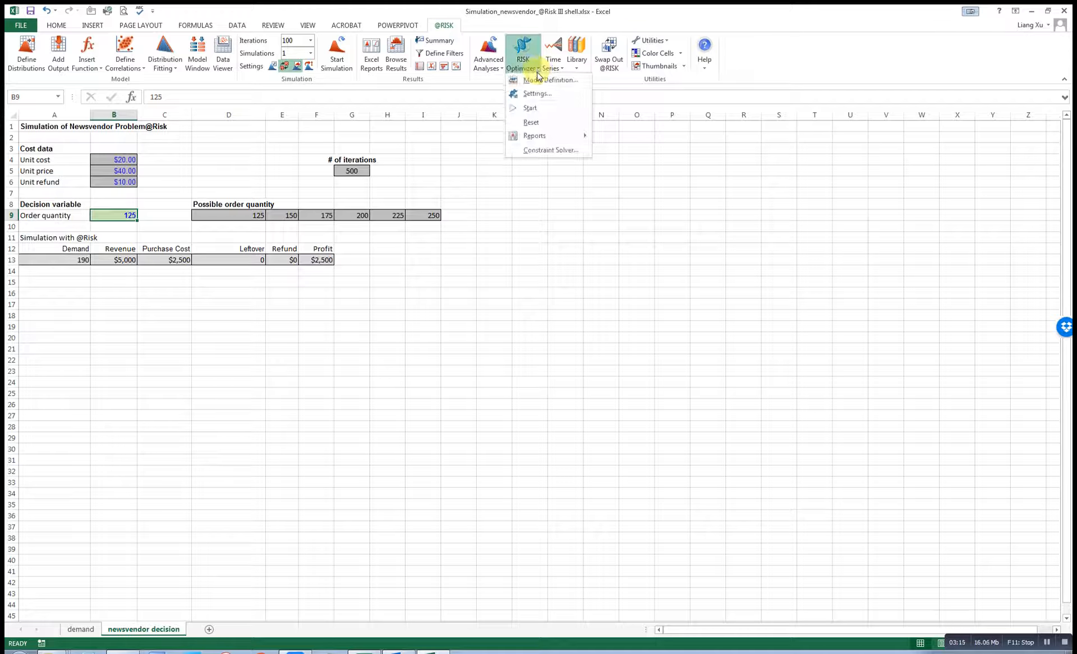
{"action": "left_click", "coordinate": [542, 80]}
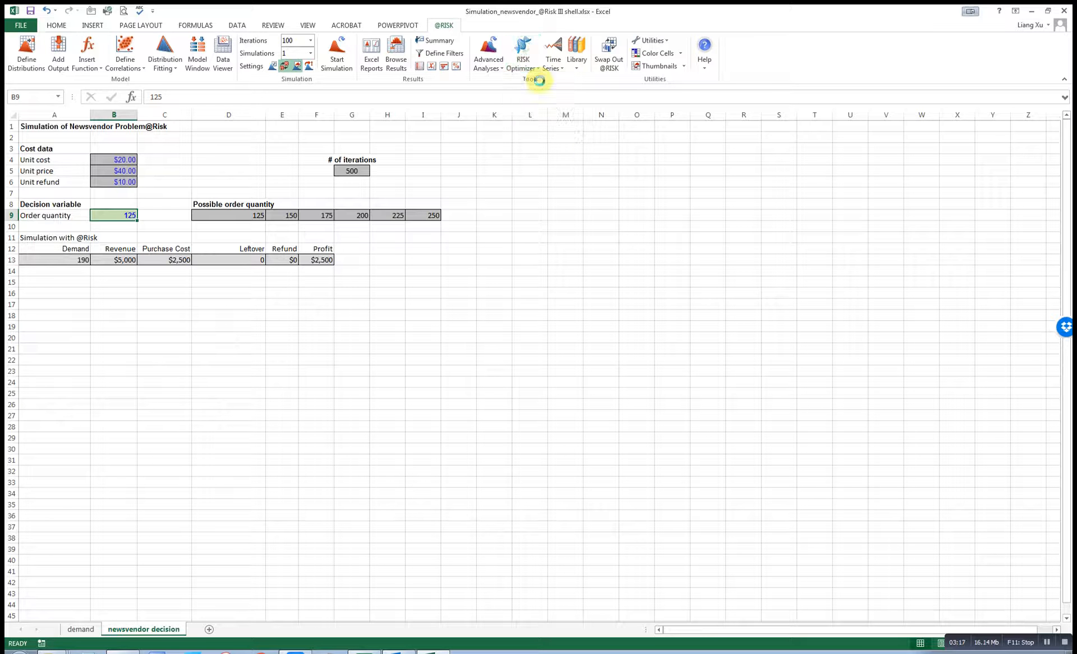
{"action": "left_click_drag", "start_coordinate": [478, 240], "coordinate": [461, 240]}
{"action": "left_click", "coordinate": [519, 227]}
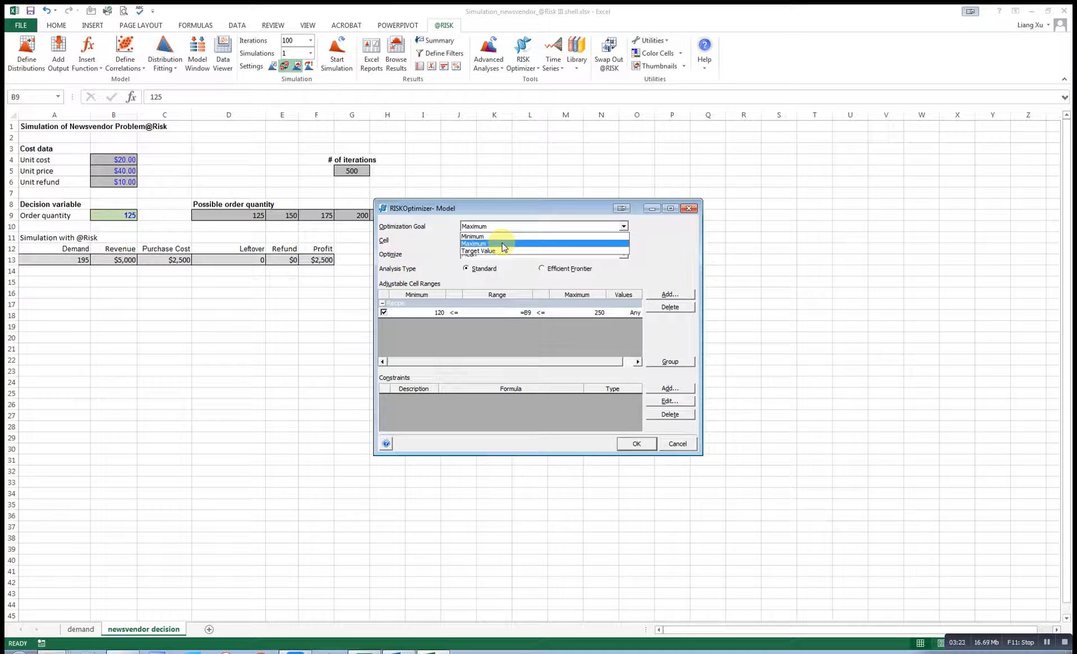
{"action": "left_click", "coordinate": [502, 244]}
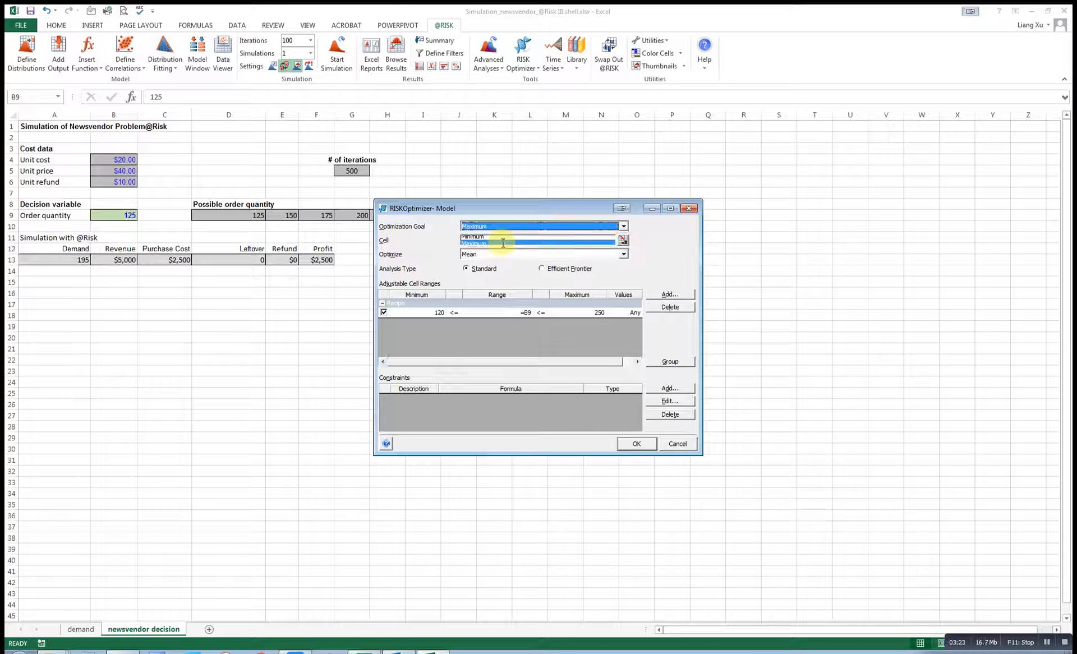
{"action": "left_click", "coordinate": [622, 240]}
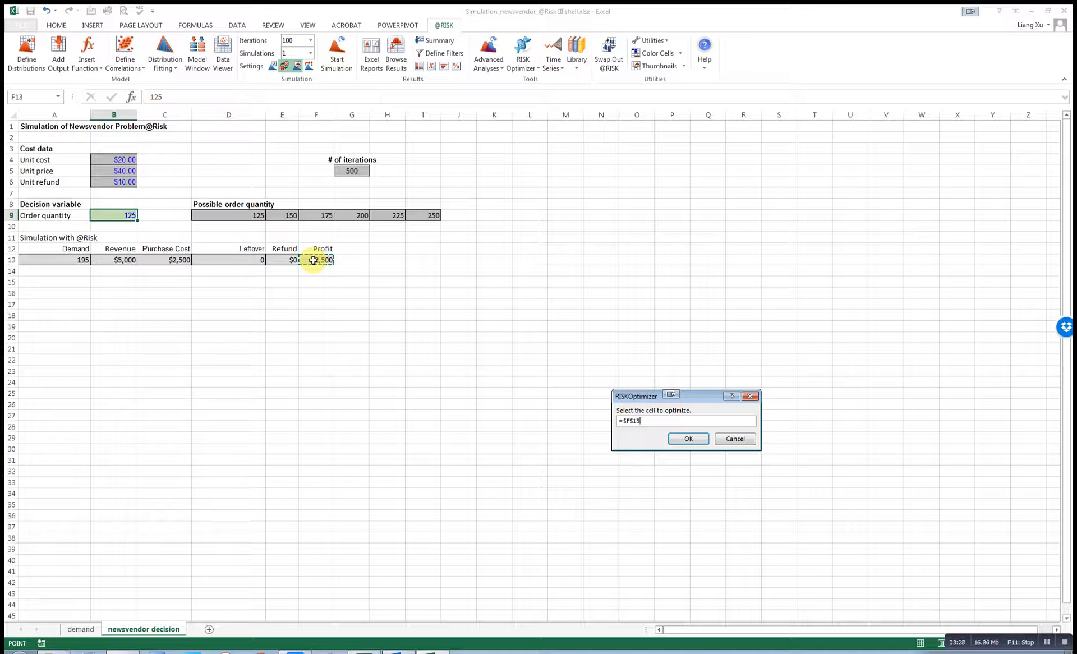
{"action": "key", "text": "Return"}
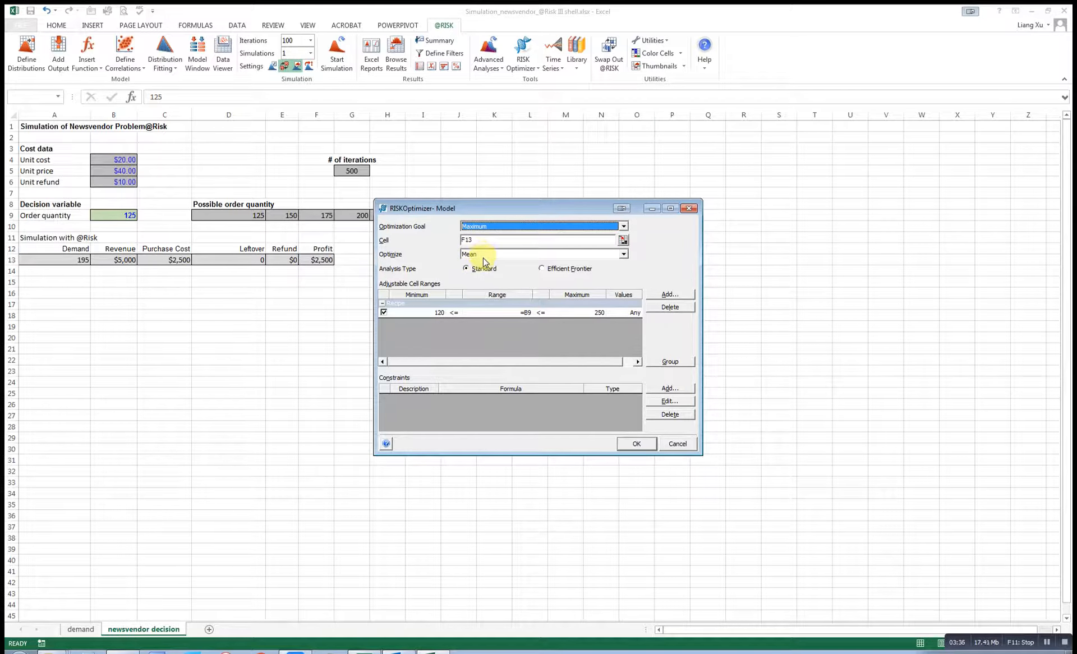
Keep B9 as the existing adjustable range and begin adding a new adjustable range.
{"action": "left_click", "coordinate": [525, 313]}
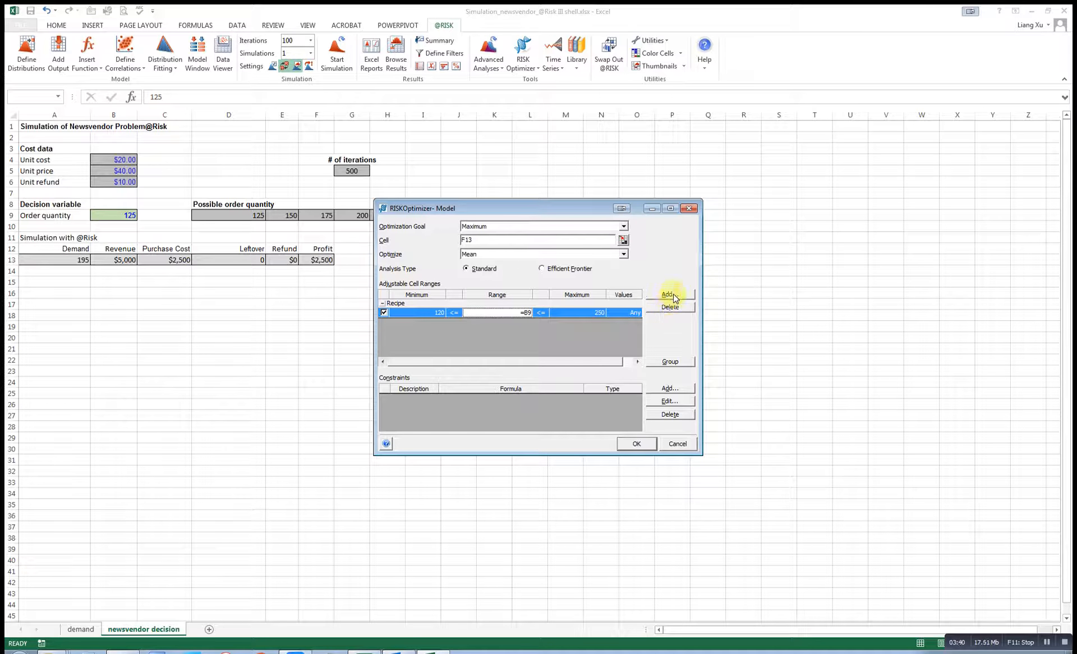
{"action": "left_click", "coordinate": [520, 312]}
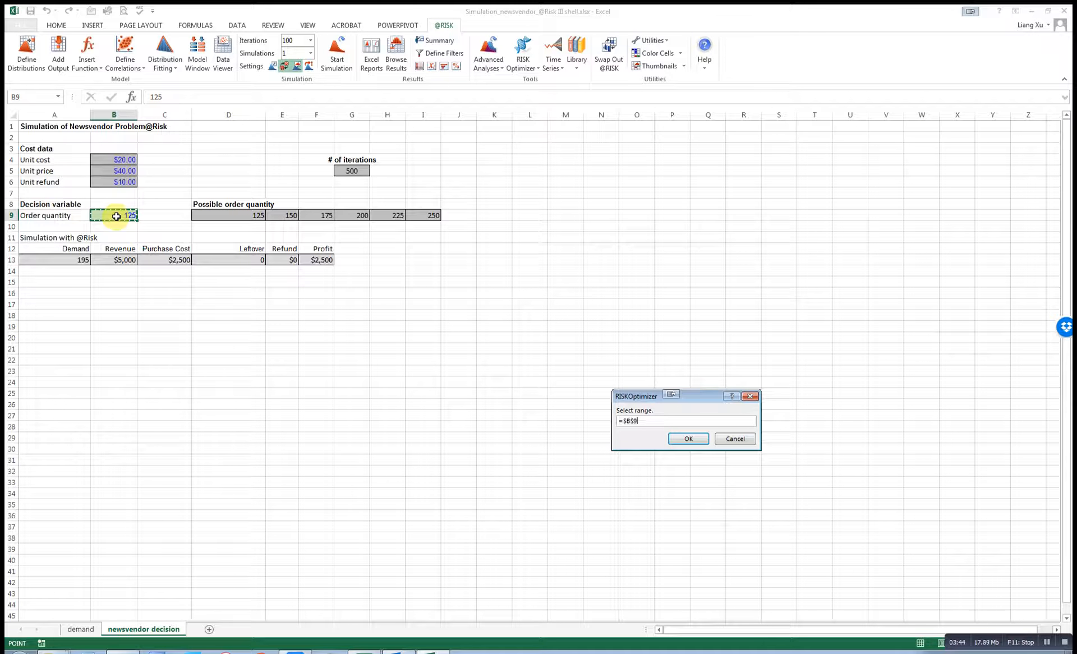
{"action": "left_click", "coordinate": [687, 439]}
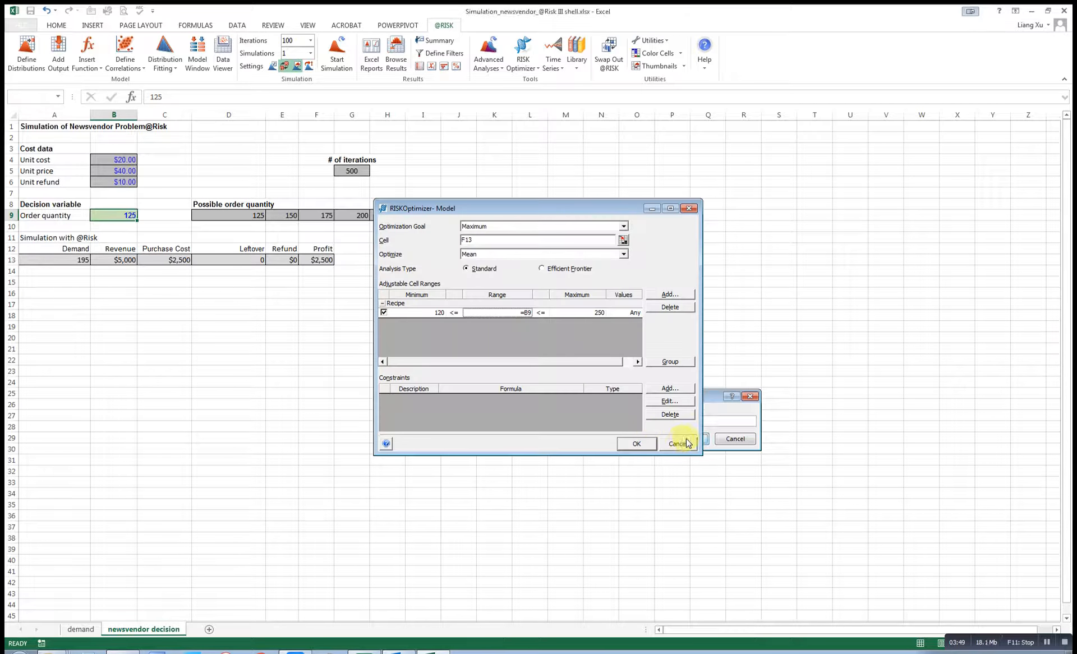
{"action": "left_click", "coordinate": [529, 311]}
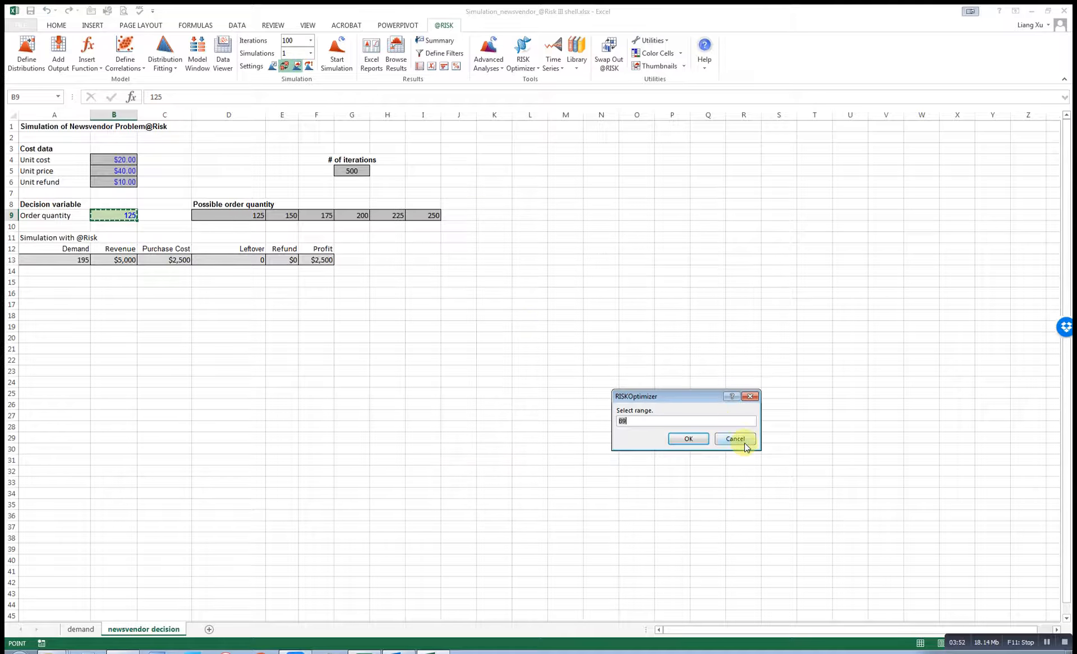
{"action": "left_click", "coordinate": [736, 440]}
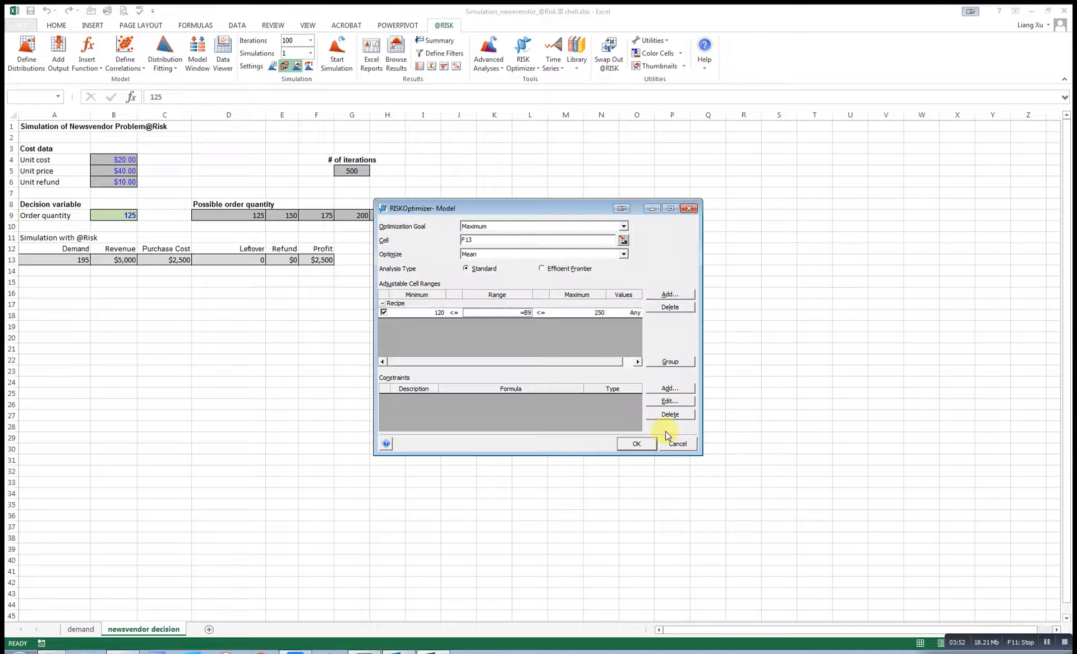
{"action": "left_click", "coordinate": [674, 296]}
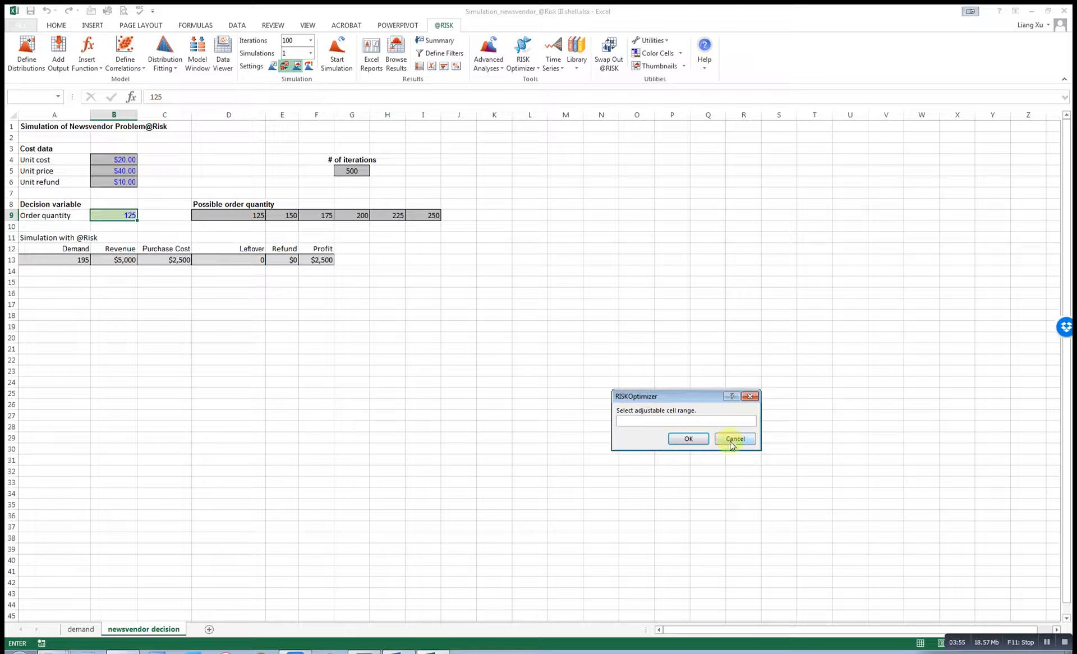
Add B9 as another adjustable range, then delete the duplicate range row.
{"action": "left_click", "coordinate": [119, 212]}
{"action": "left_click", "coordinate": [687, 438]}
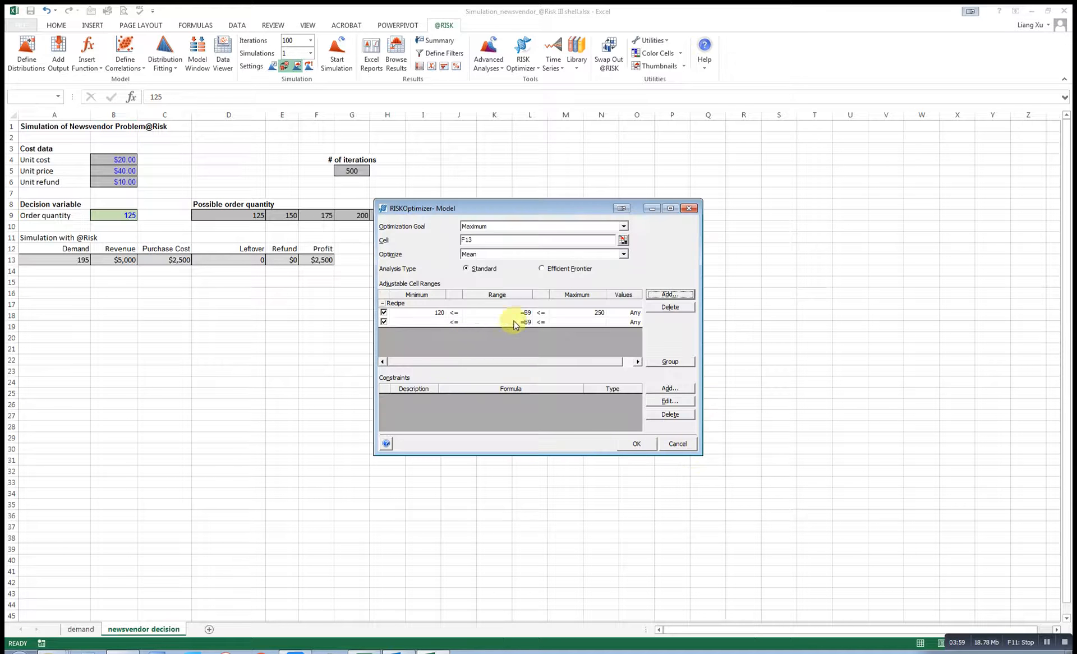
{"action": "left_click", "coordinate": [562, 313]}
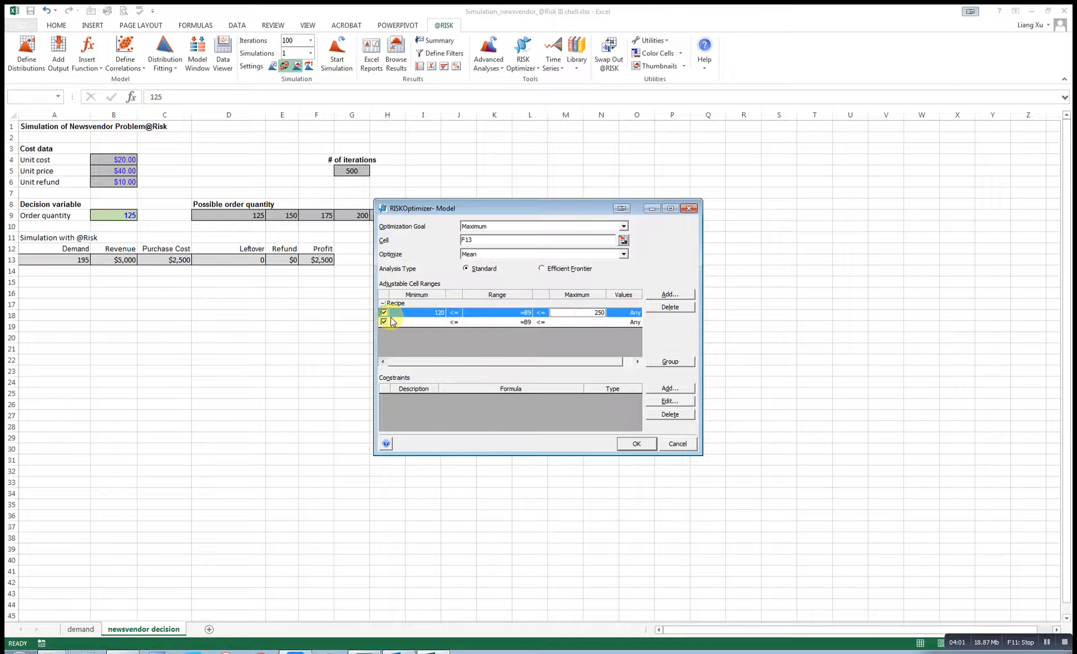
{"action": "left_click", "coordinate": [382, 322]}
{"action": "left_click", "coordinate": [384, 314]}
{"action": "left_click", "coordinate": [383, 322]}
{"action": "left_click", "coordinate": [384, 313]}
{"action": "left_click", "coordinate": [384, 321]}
{"action": "left_click", "coordinate": [678, 313]}
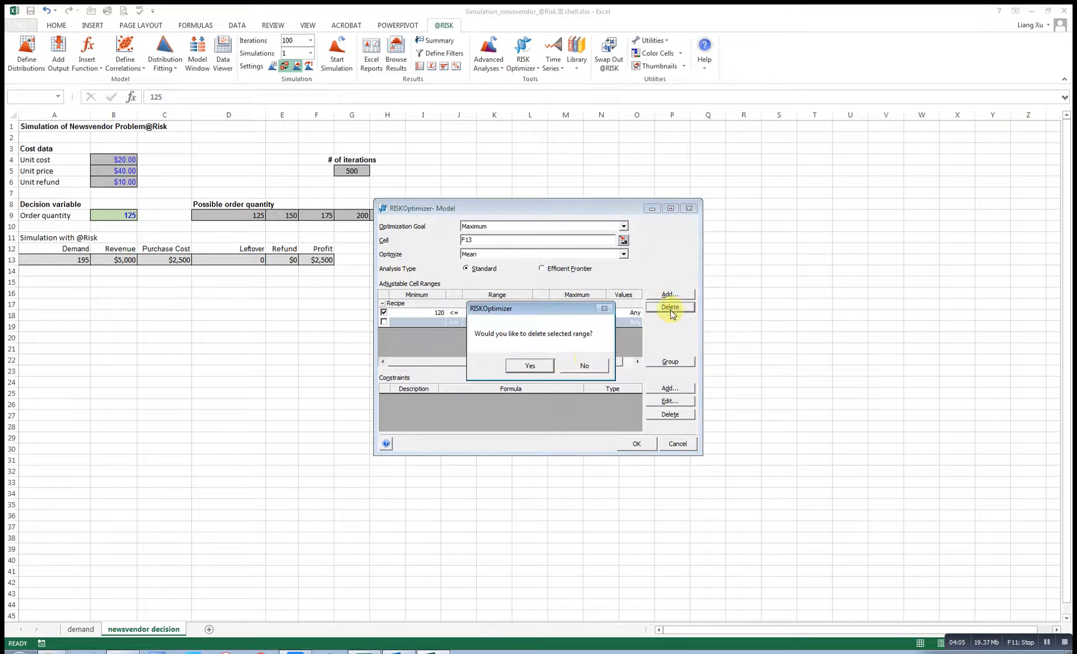
{"action": "left_click", "coordinate": [533, 365]}
Delete the remaining adjustable range and start a fresh adjustable range entry.
{"action": "left_click", "coordinate": [531, 315]}
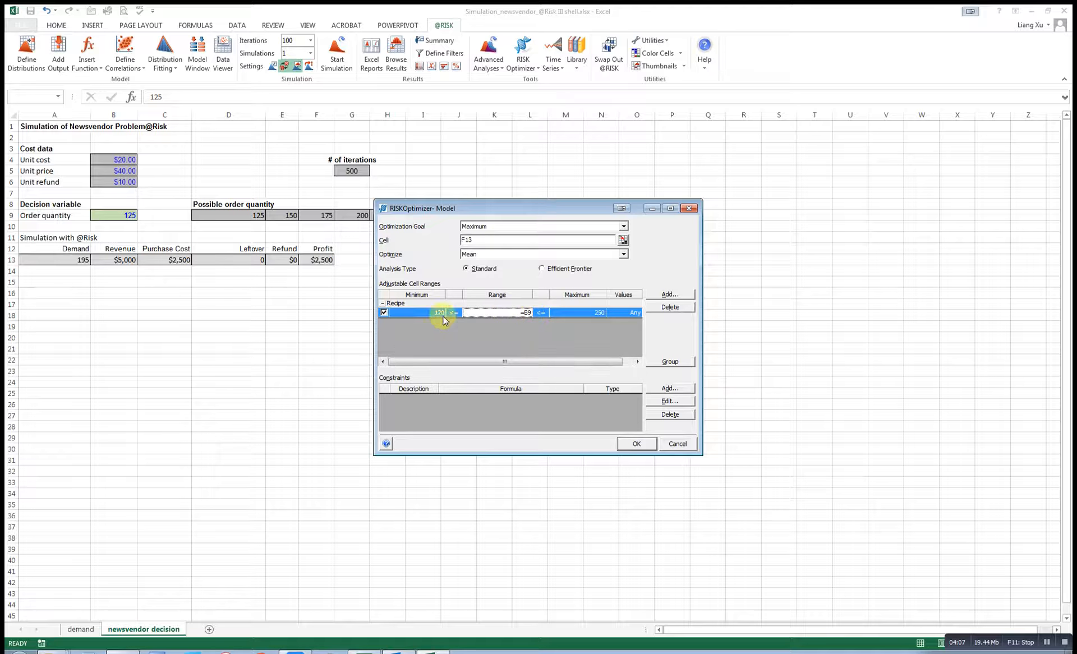
{"action": "left_click", "coordinate": [672, 314]}
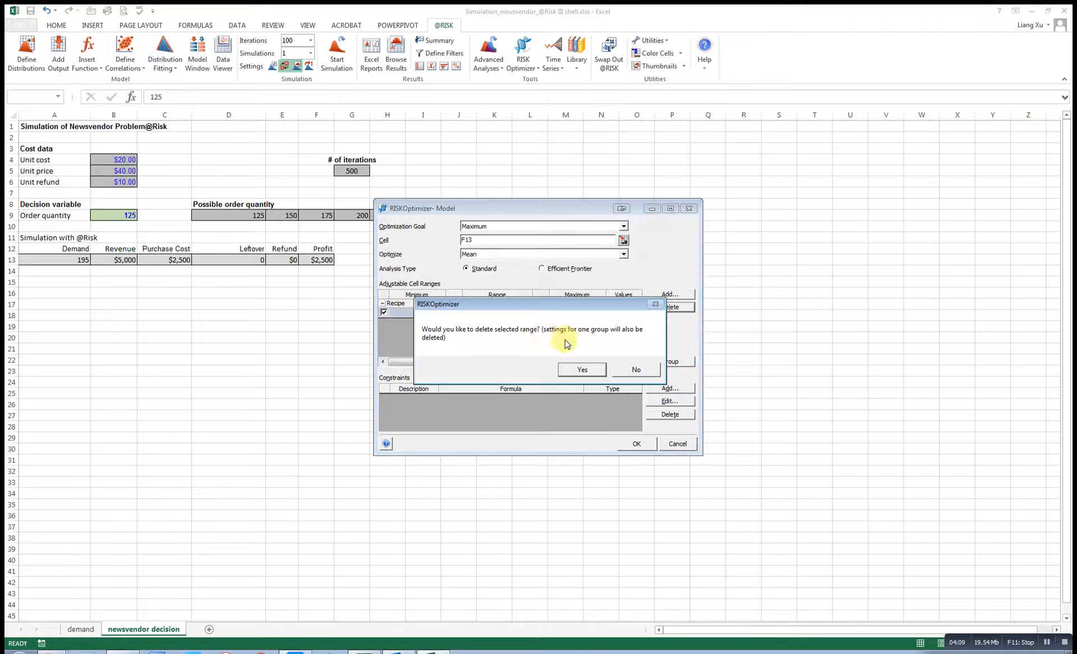
{"action": "left_click", "coordinate": [587, 367]}
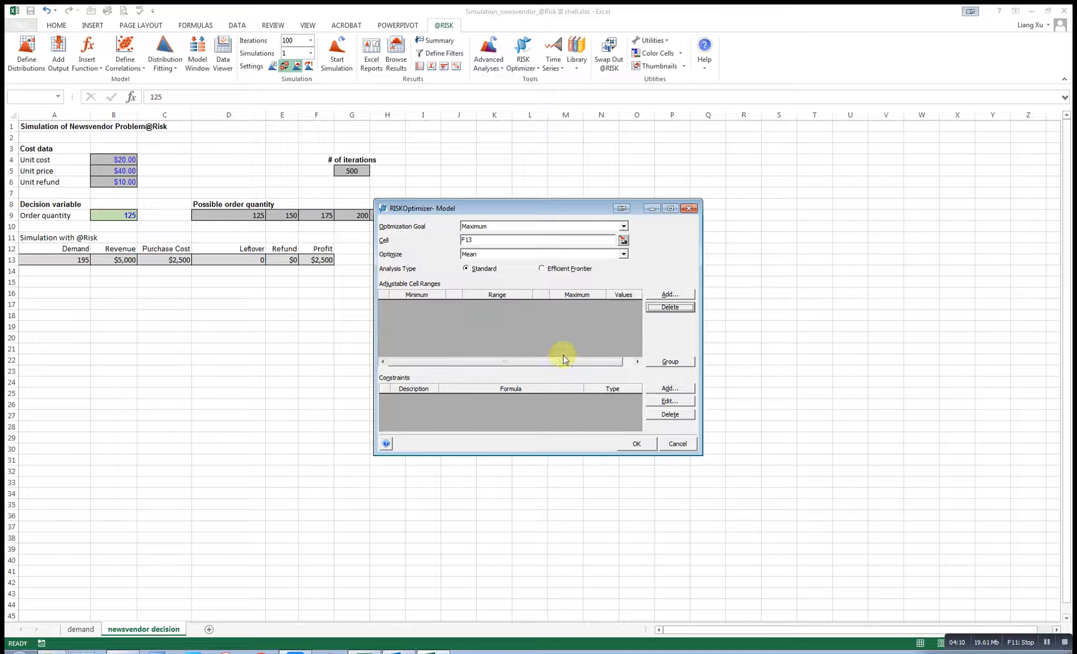
{"action": "left_click", "coordinate": [669, 294]}
Add B9 as the adjustable cell with bounds 125 to 250 and save the model.
{"action": "left_click", "coordinate": [127, 216]}
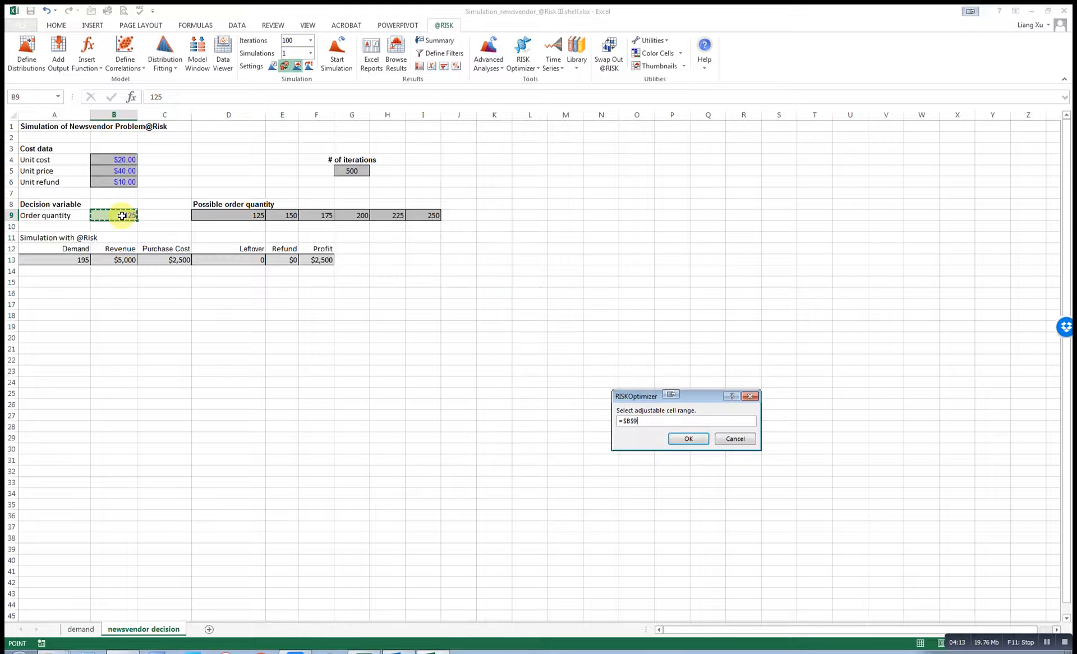
{"action": "key", "text": "Return"}
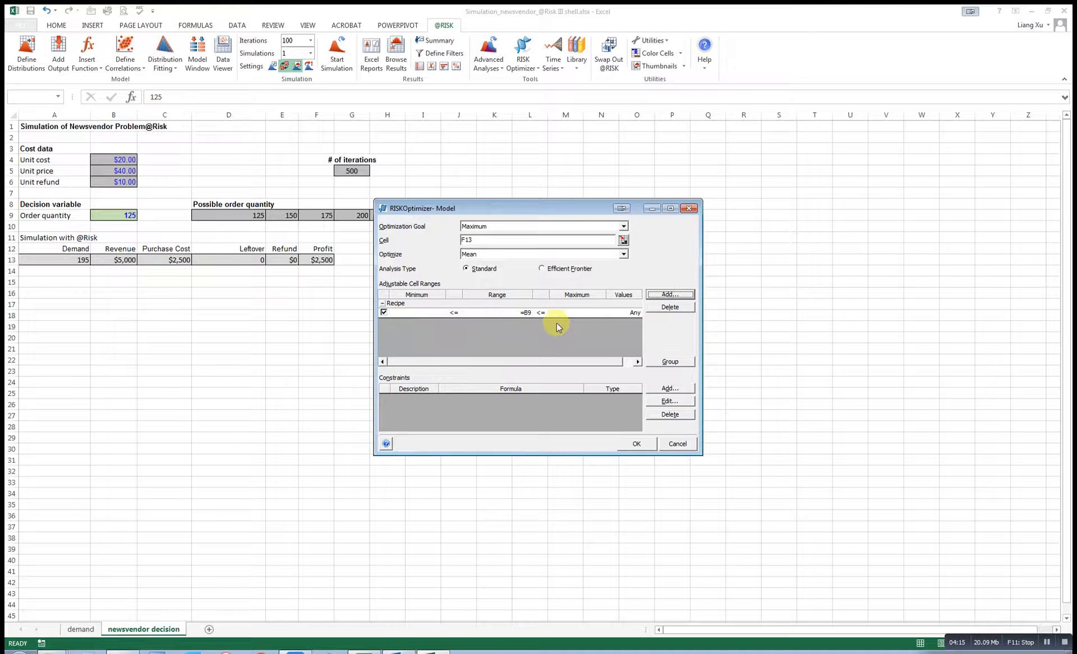
{"action": "left_click", "coordinate": [428, 313]}
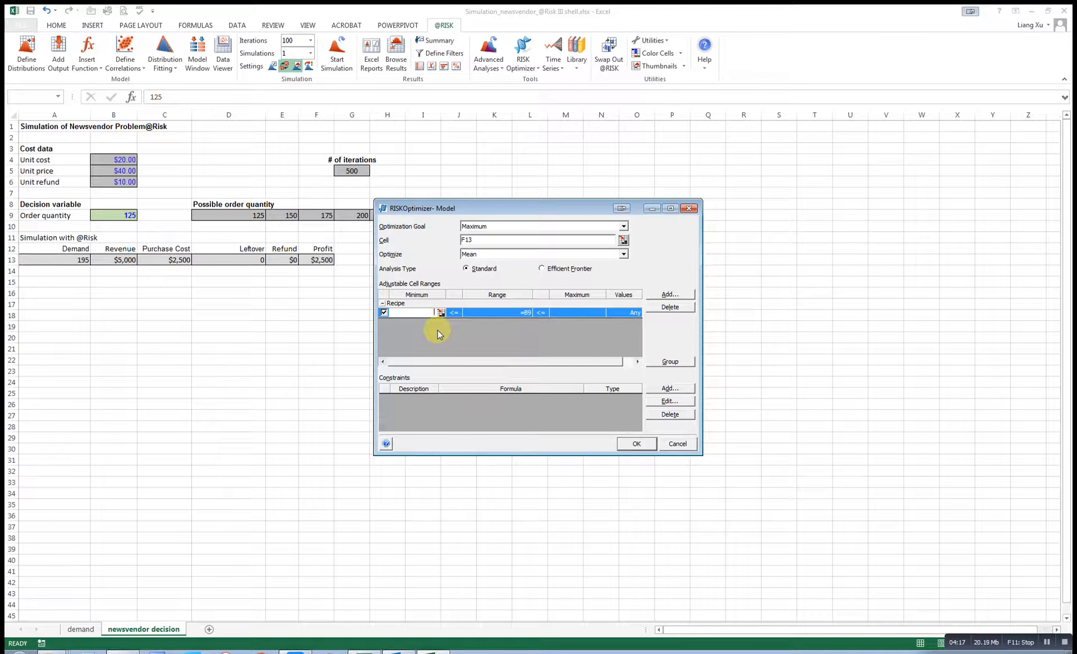
{"action": "type", "text": "125"}
{"action": "left_click", "coordinate": [578, 312]}
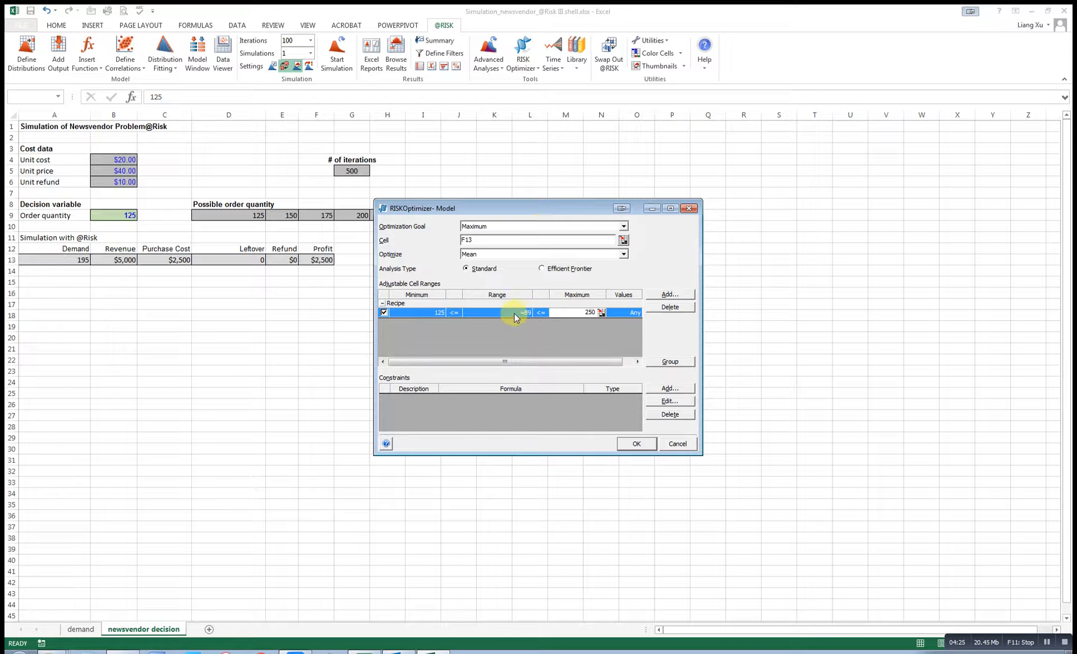
{"action": "left_click", "coordinate": [634, 443]}
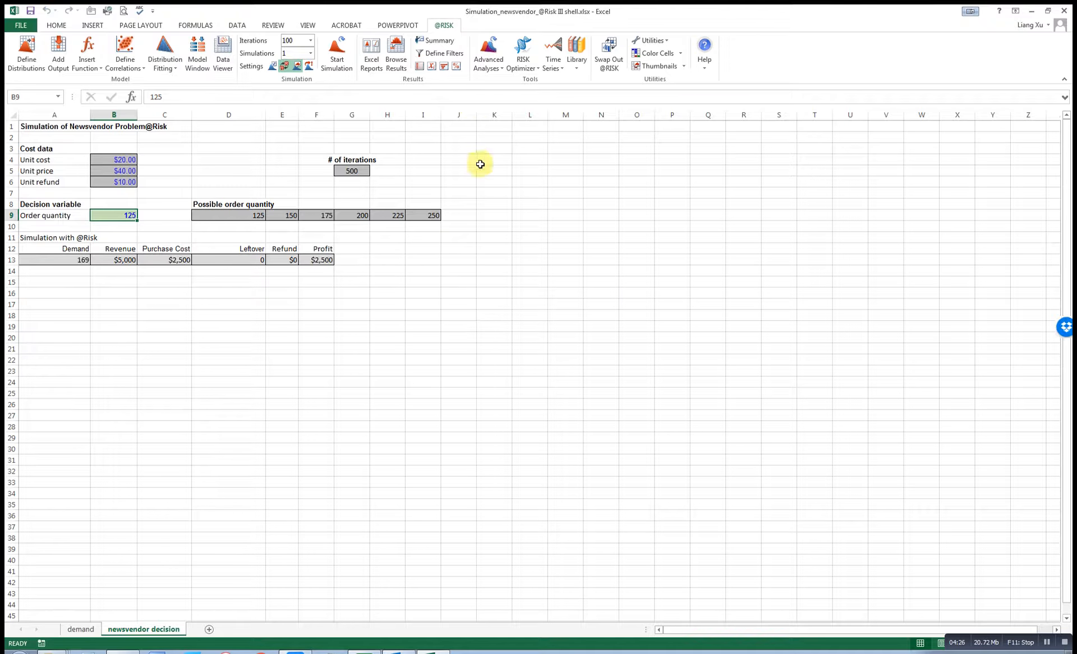
Run the RISKOptimizer optimization and view the Watcher results, best order quantity about 172.14.
{"action": "left_click", "coordinate": [523, 66]}
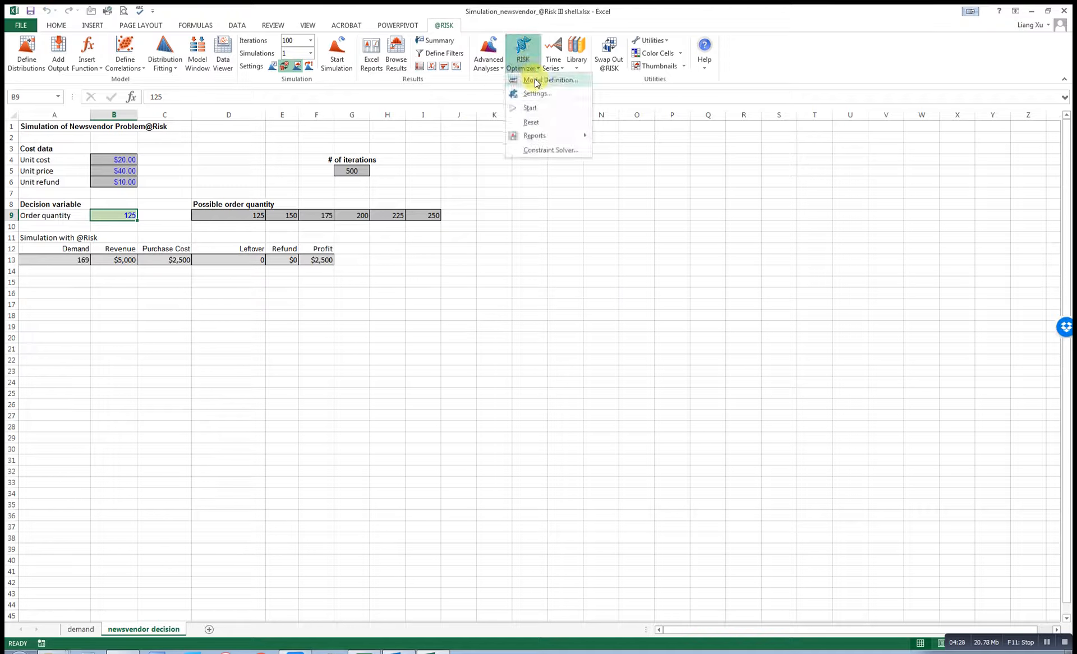
{"action": "left_click", "coordinate": [541, 112]}
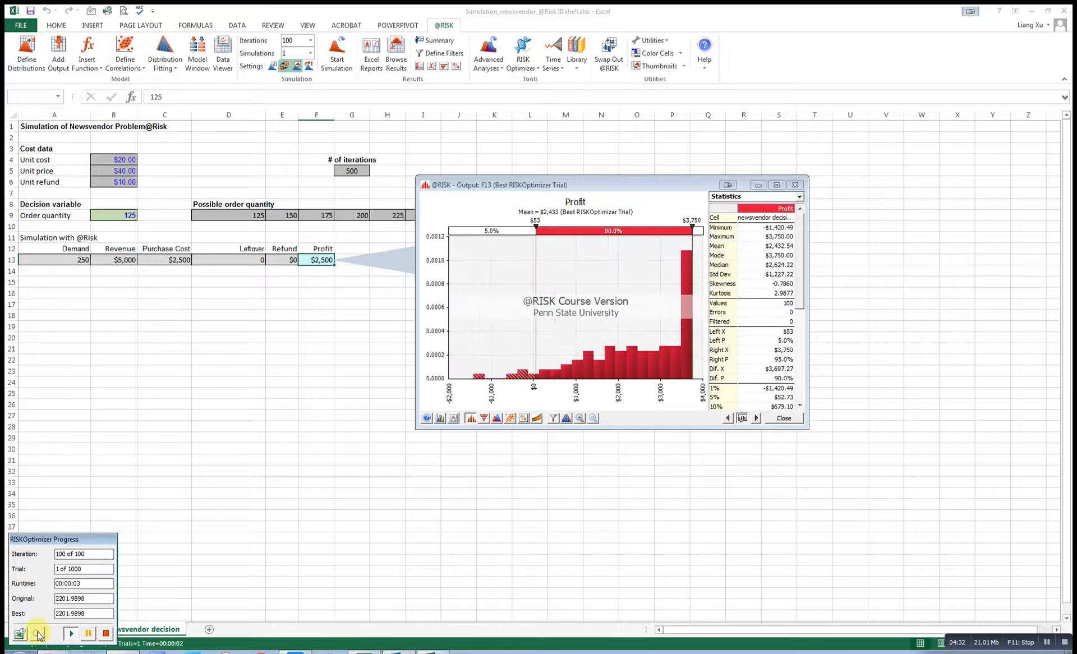
{"action": "left_click", "coordinate": [37, 634]}
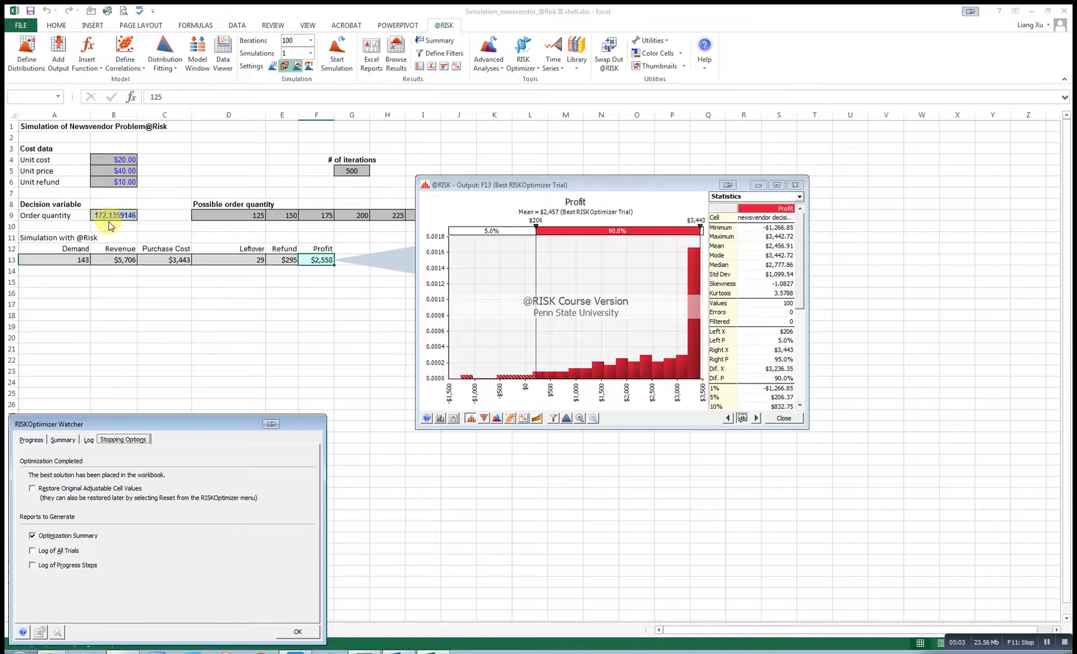
Accept the RISKOptimizer results to generate the Optimization Summary report in Book2, and select its progress chart.
{"action": "left_click", "coordinate": [297, 632]}
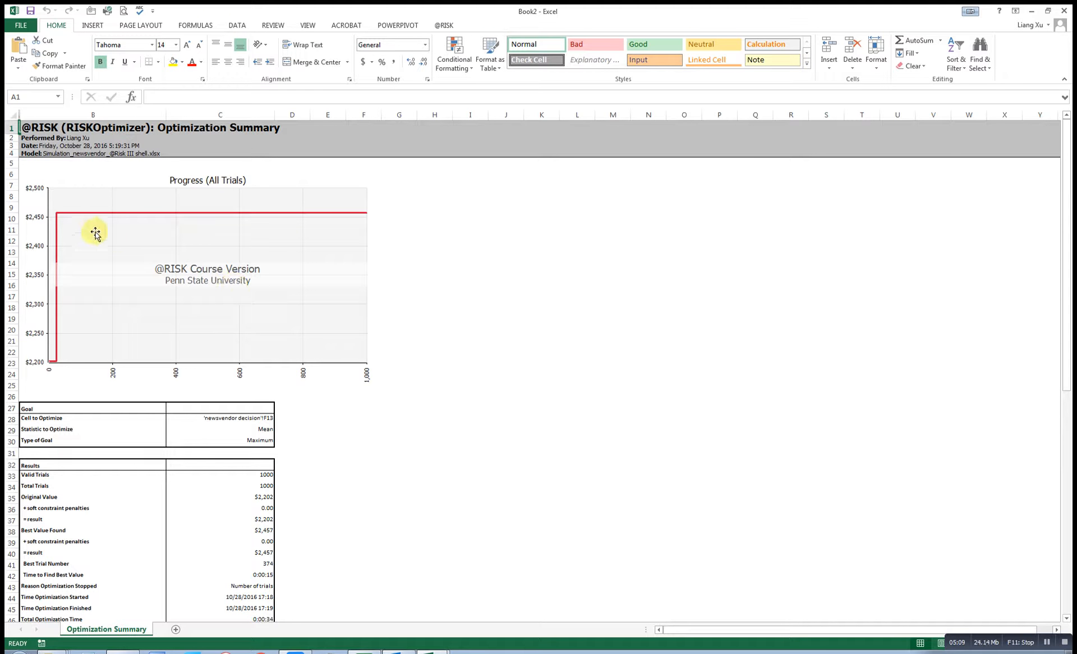
{"action": "left_click", "coordinate": [426, 304]}
{"action": "left_click", "coordinate": [255, 293]}
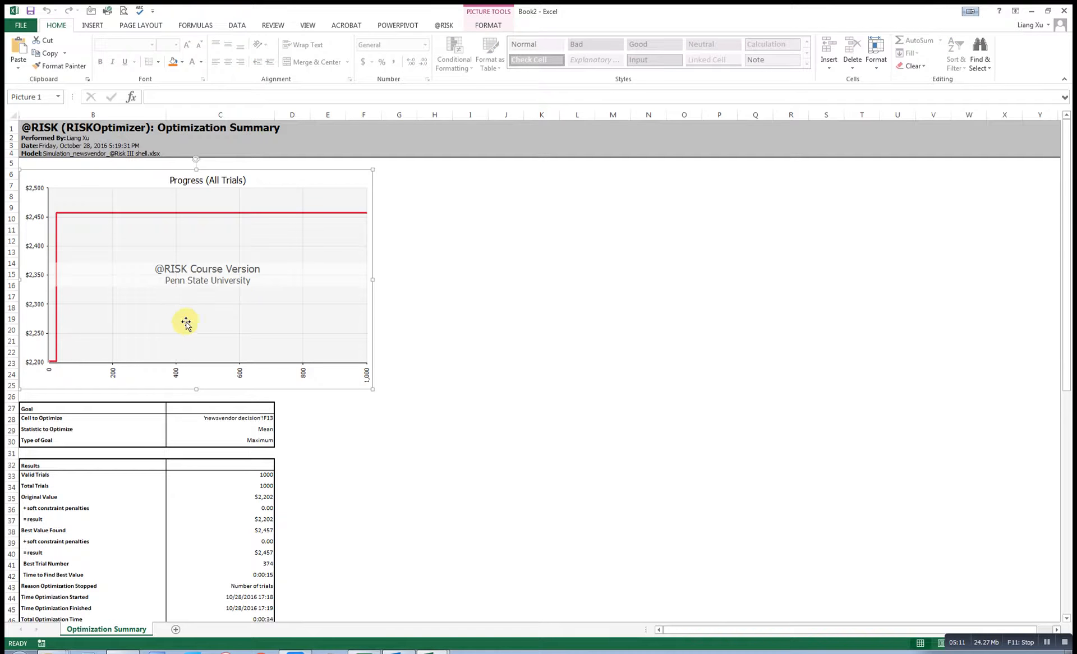
Review the summary report, then close Book2 without saving it.
{"action": "scroll", "coordinate": [255, 293], "scroll_direction": "down", "scroll_amount": 2}
{"action": "scroll", "coordinate": [231, 357], "scroll_direction": "up", "scroll_amount": 1}
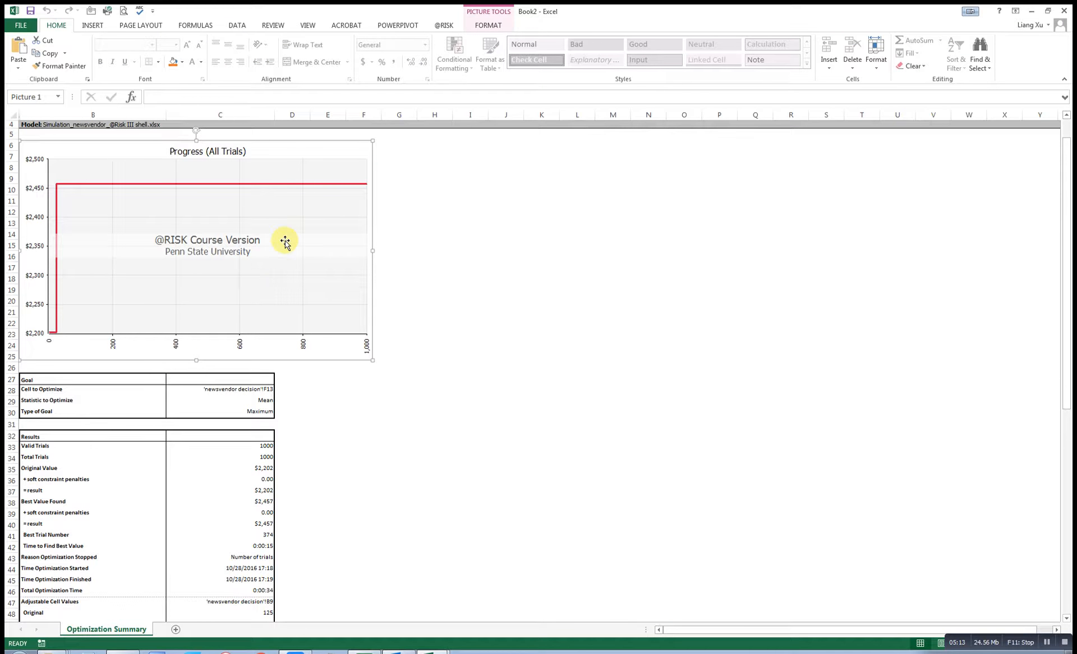
{"action": "scroll", "coordinate": [260, 317], "scroll_direction": "down", "scroll_amount": 4}
{"action": "scroll", "coordinate": [252, 387], "scroll_direction": "down", "scroll_amount": 5}
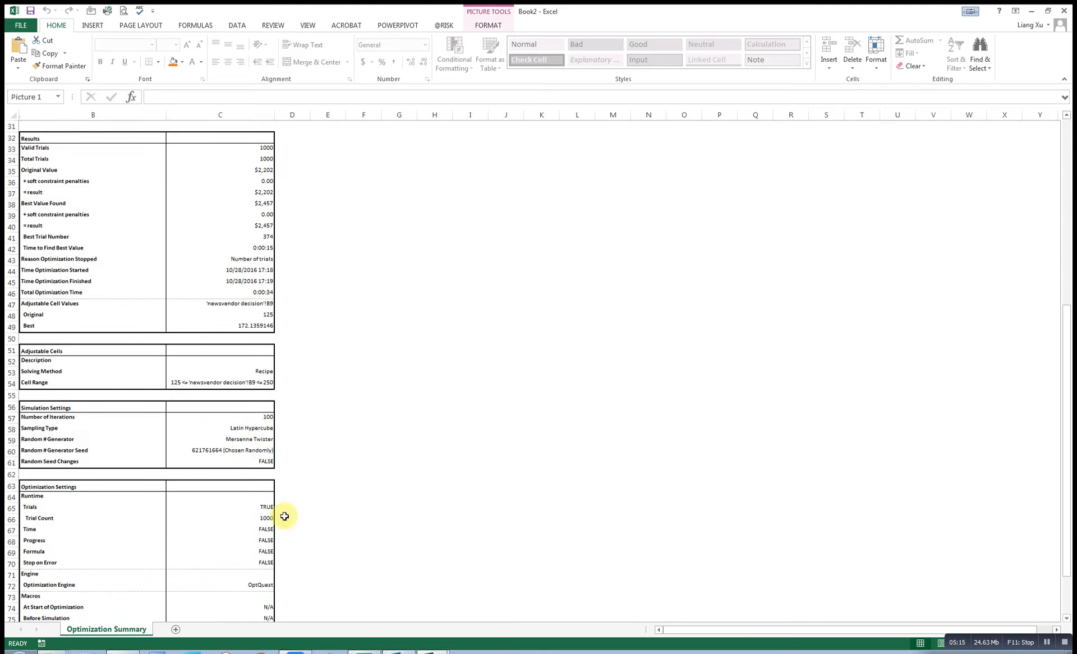
{"action": "left_click", "coordinate": [1064, 11]}
{"action": "left_click", "coordinate": [547, 346]}
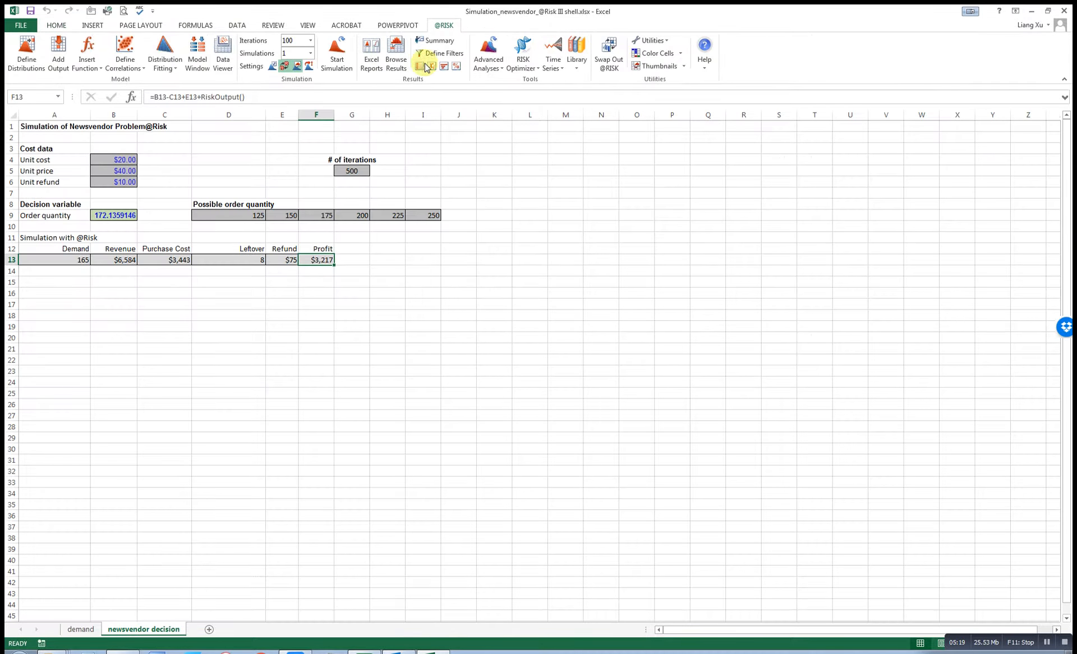
{"action": "left_click", "coordinate": [396, 53]}
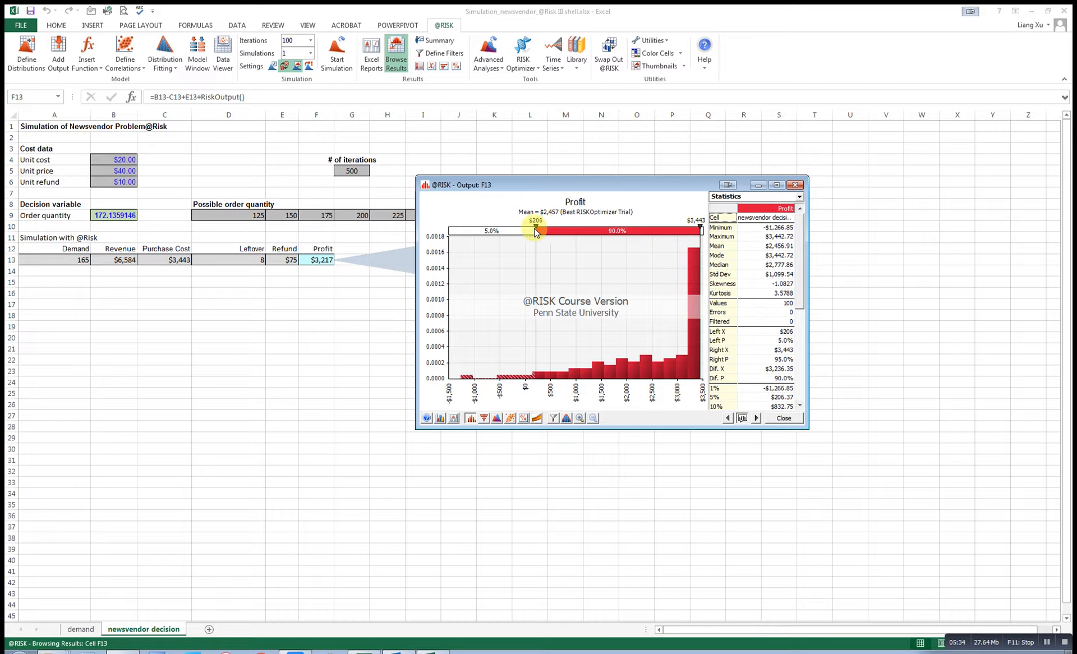
{"action": "mouse_move", "coordinate": [535, 226]}
{"action": "left_mouse_down"}
{"action": "mouse_move", "coordinate": [592, 232]}
{"action": "mouse_move", "coordinate": [533, 238]}
{"action": "left_mouse_up"}
{"action": "mouse_move", "coordinate": [700, 227]}
{"action": "left_mouse_down"}
{"action": "mouse_move", "coordinate": [652, 226]}
{"action": "mouse_move", "coordinate": [700, 227]}
{"action": "left_mouse_up"}
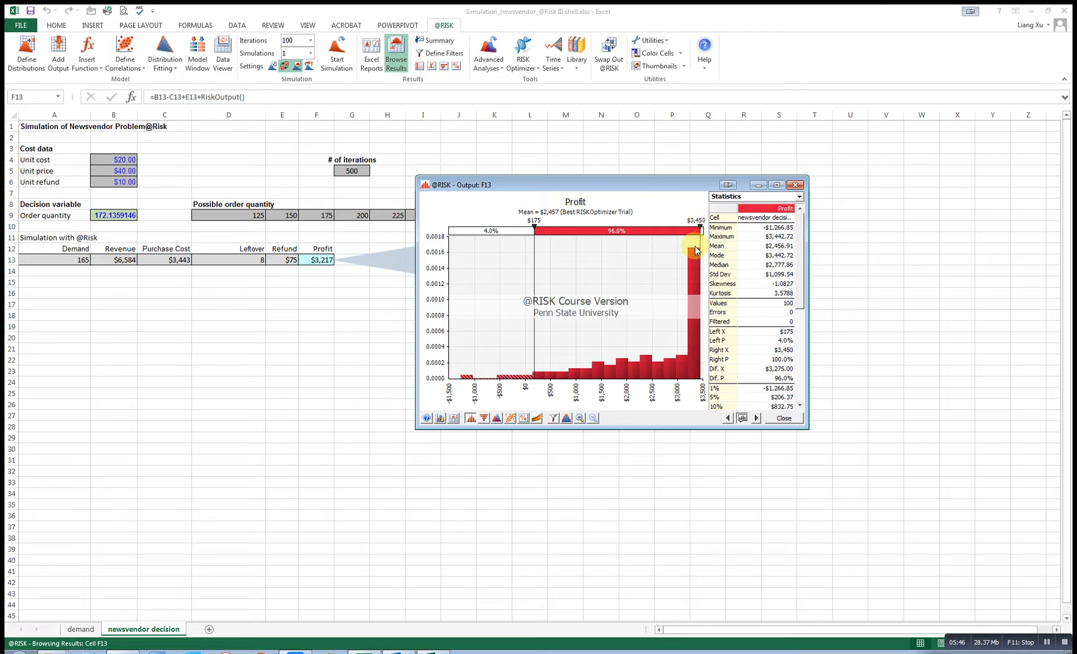
{"action": "left_click", "coordinate": [796, 185]}
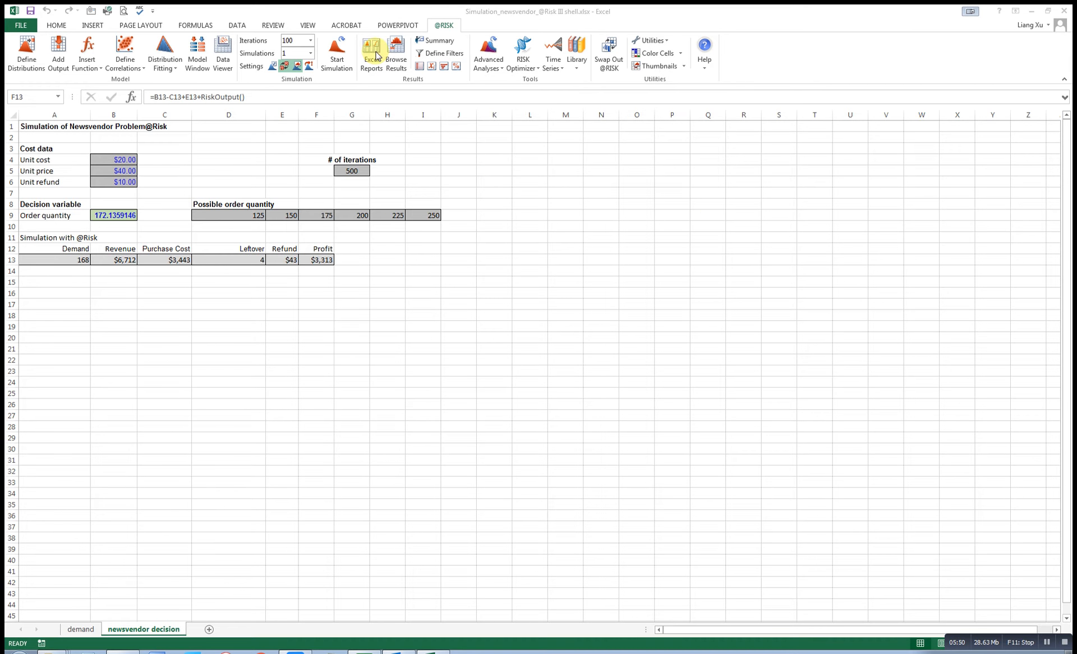